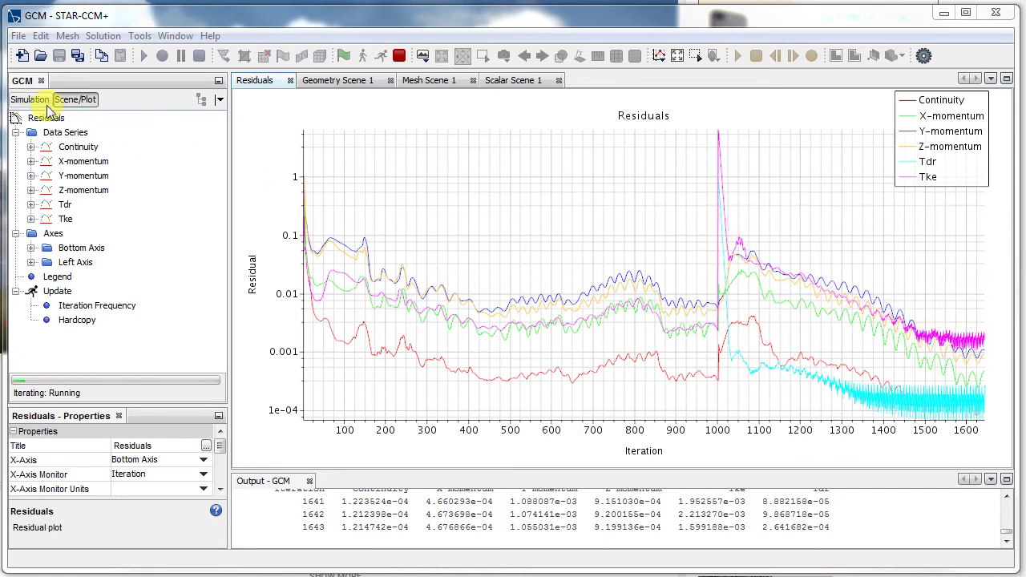
# Step: Halt the running solver so it reports finished at iteration 1644
pyautogui.click(36, 100)
pyautogui.scroll(4, 222, 269)
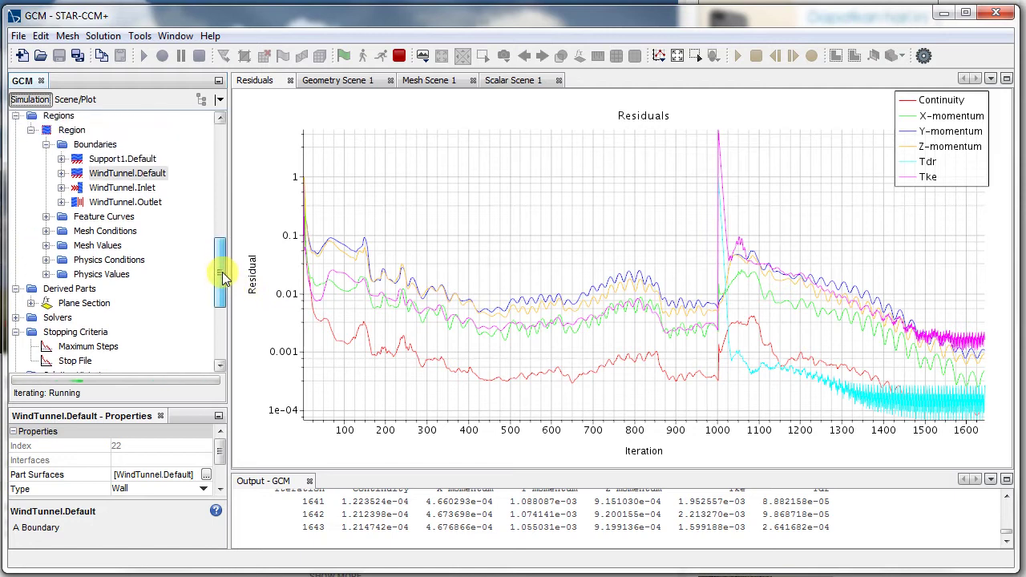
pyautogui.click(400, 58)
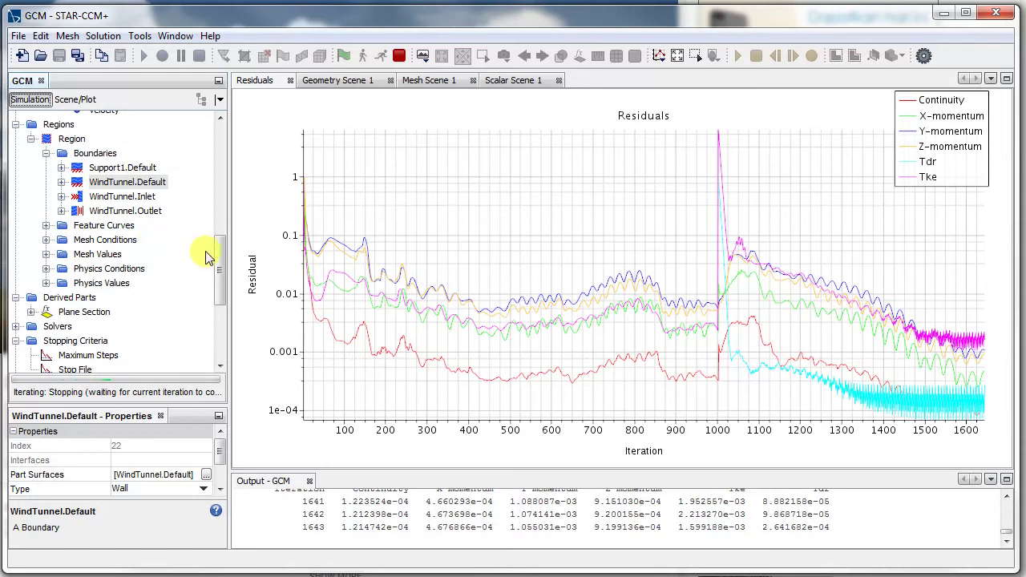
pyautogui.moveTo(219, 256); pyautogui.dragTo(219, 232)
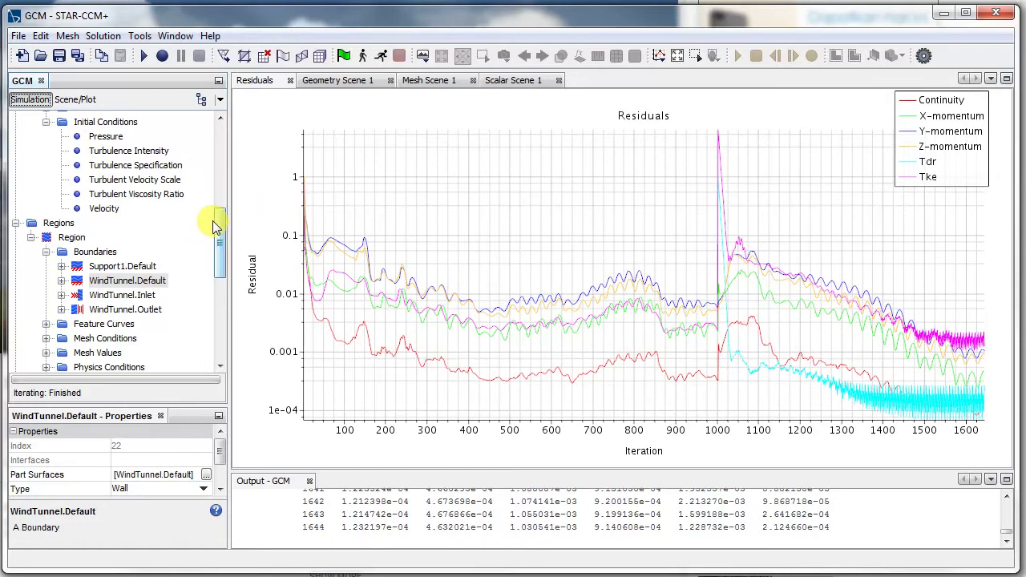
pyautogui.scroll(2, 219, 238)
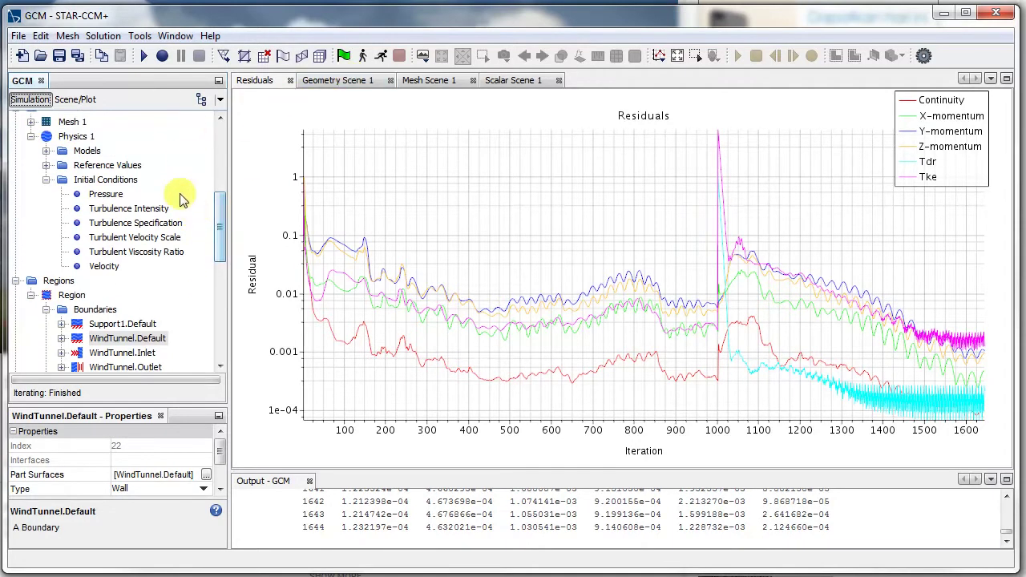
# Step: Replace Physics 1's Realizable K-Epsilon models with K-Omega turbulence
pyautogui.rightClick(81, 138)
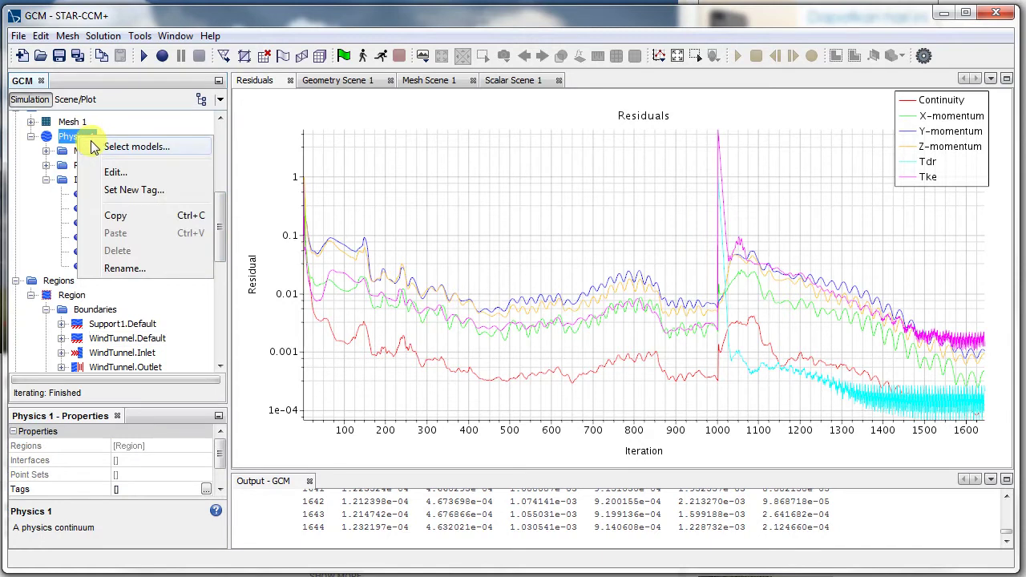
pyautogui.click(98, 147)
pyautogui.click(548, 77)
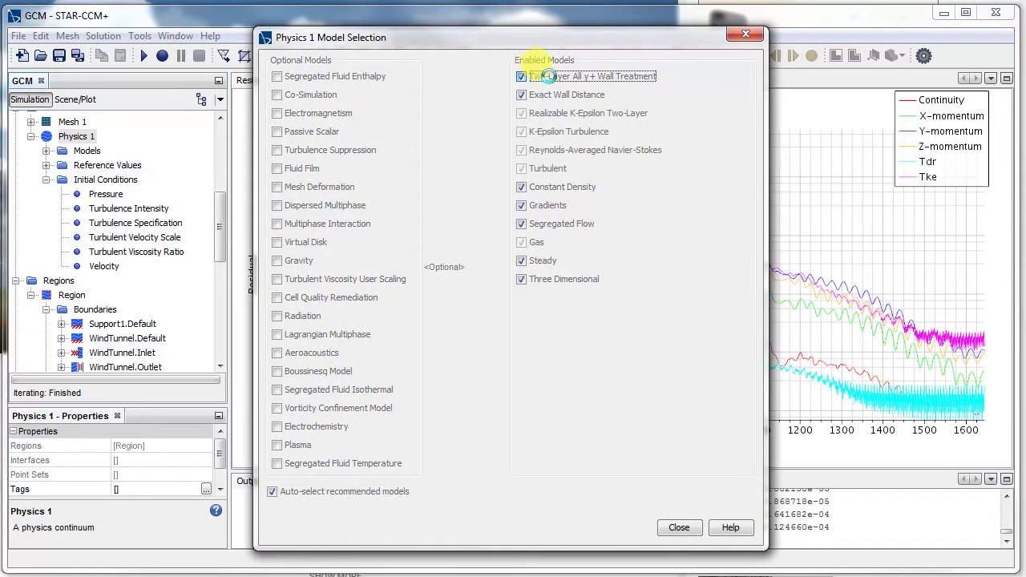
pyautogui.click(549, 79)
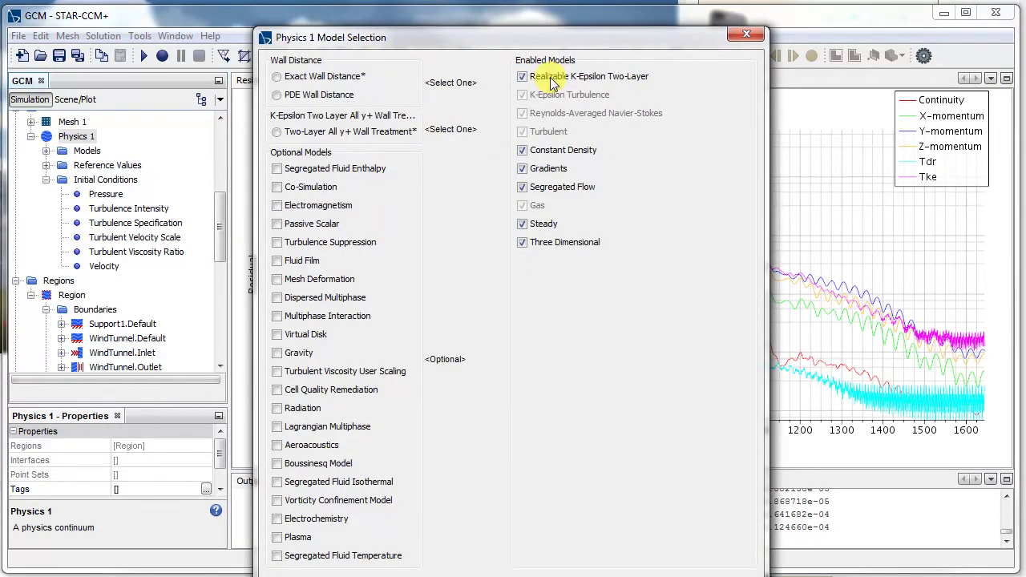
pyautogui.click(550, 80)
pyautogui.click(550, 79)
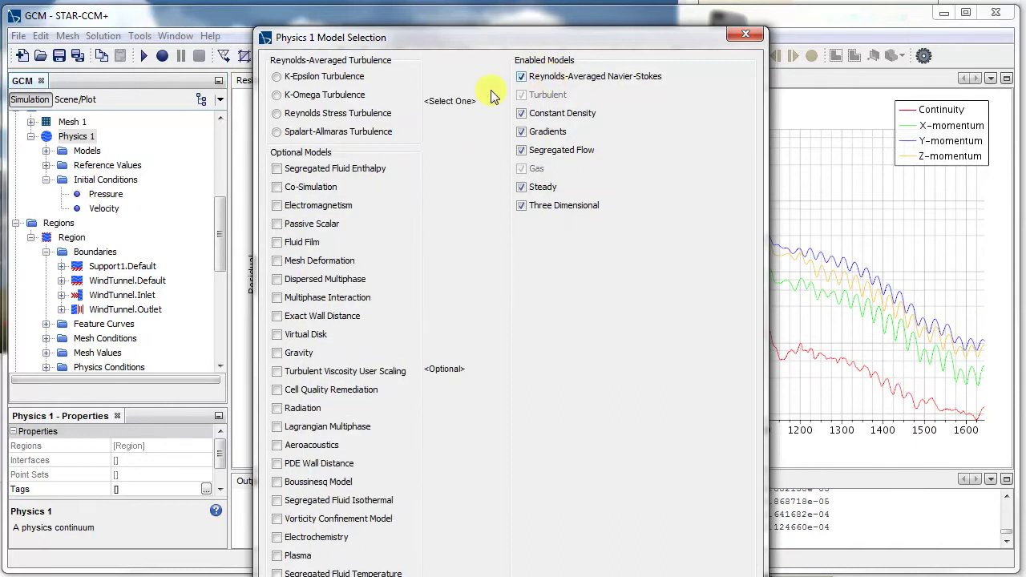
pyautogui.click(325, 96)
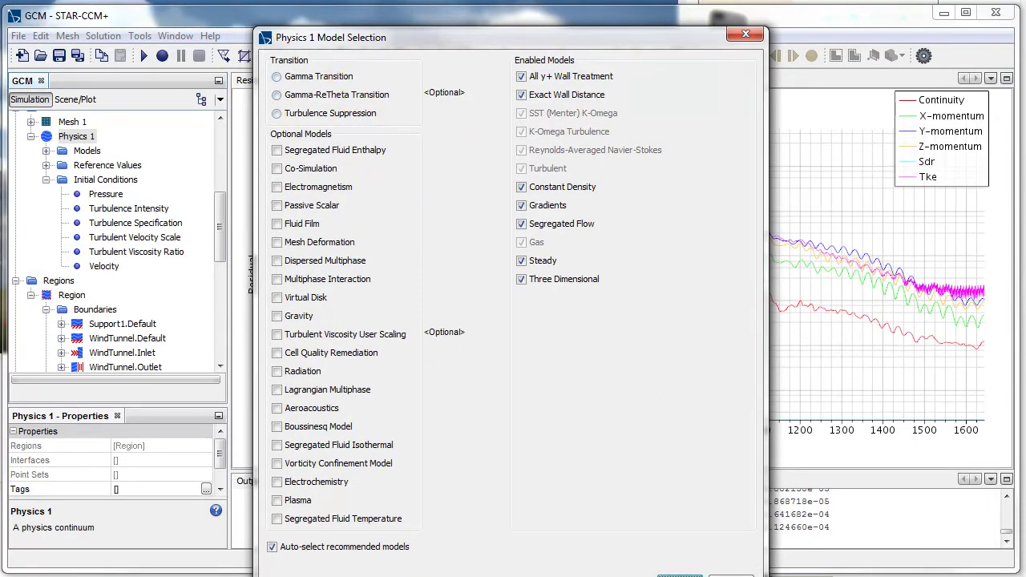
pyautogui.click(679, 575)
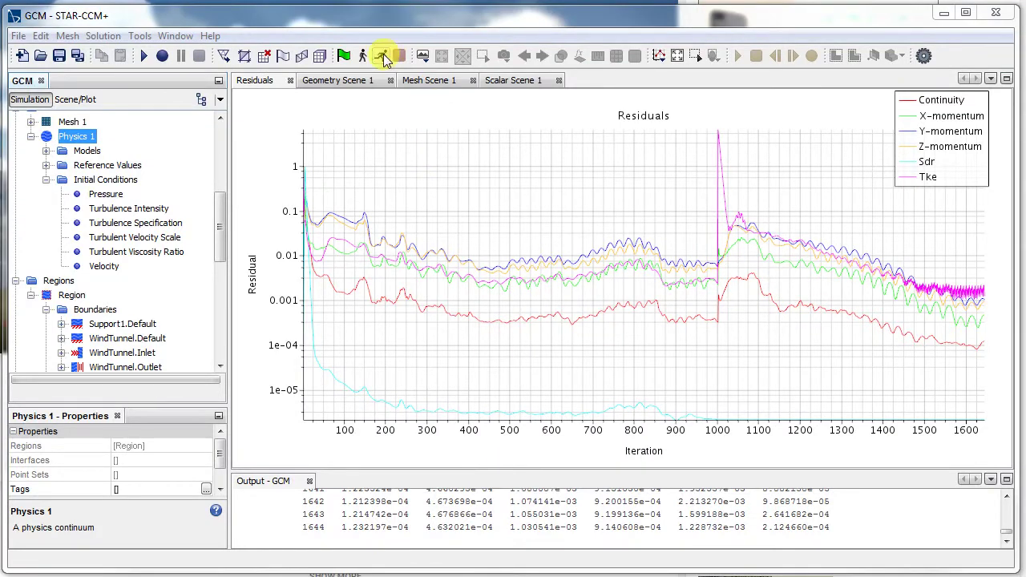
# Step: Rerun the solver with the K-Omega model on to iteration 4307
pyautogui.click(383, 56)
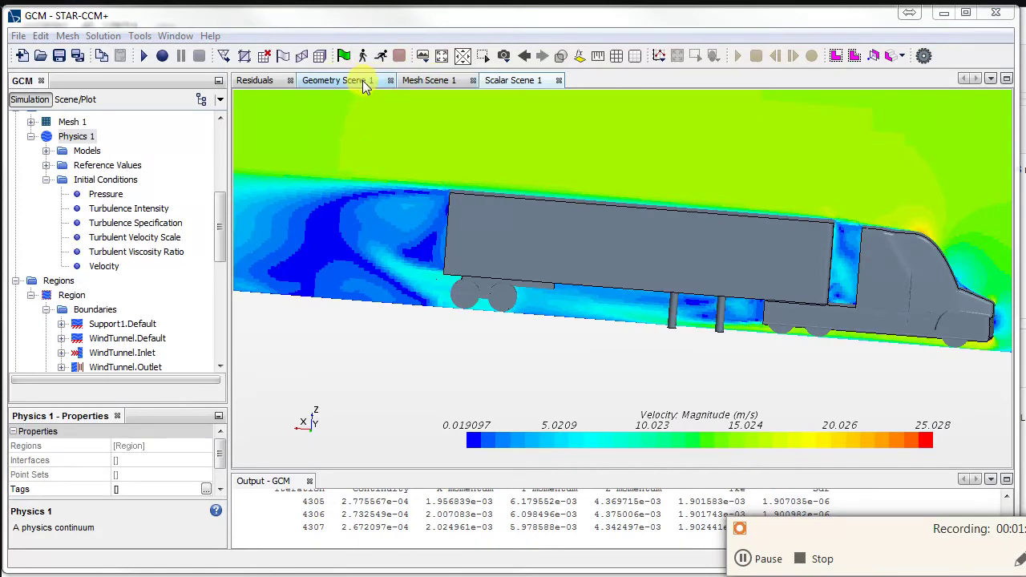
pyautogui.click(270, 86)
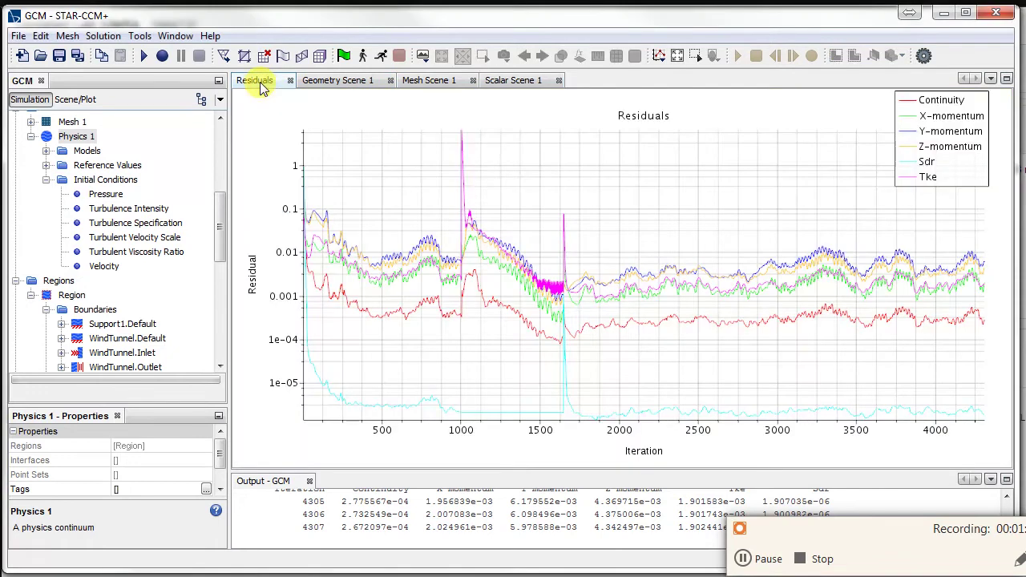
pyautogui.moveTo(730, 281)
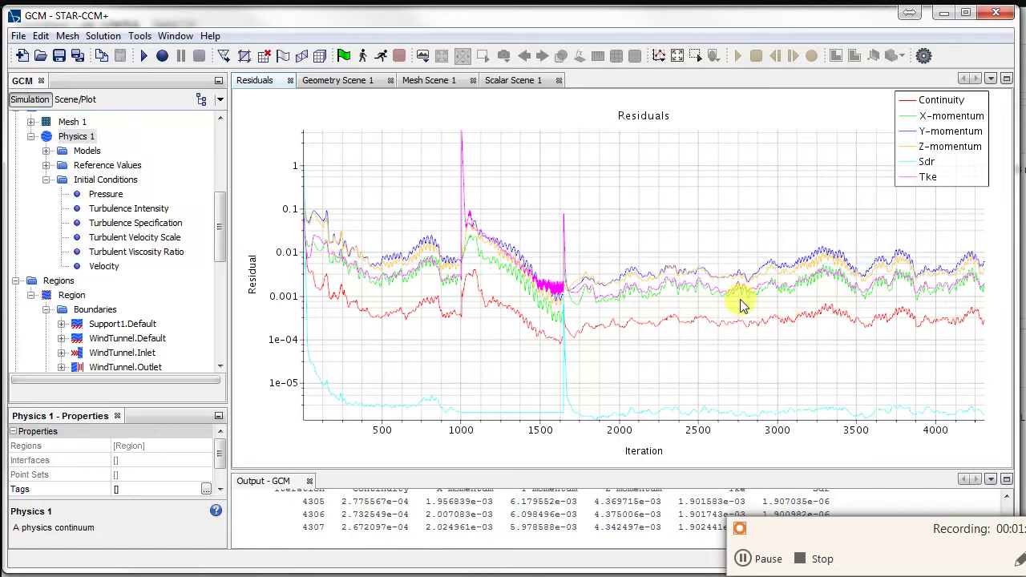
pyautogui.click(521, 87)
pyautogui.moveTo(533, 366); pyautogui.dragTo(737, 529)
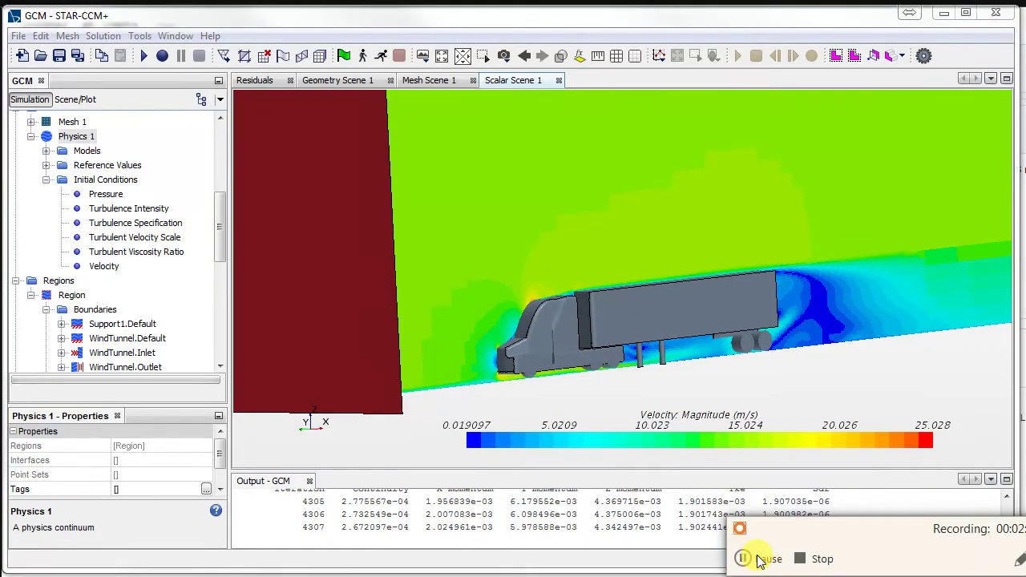
pyautogui.click(760, 559)
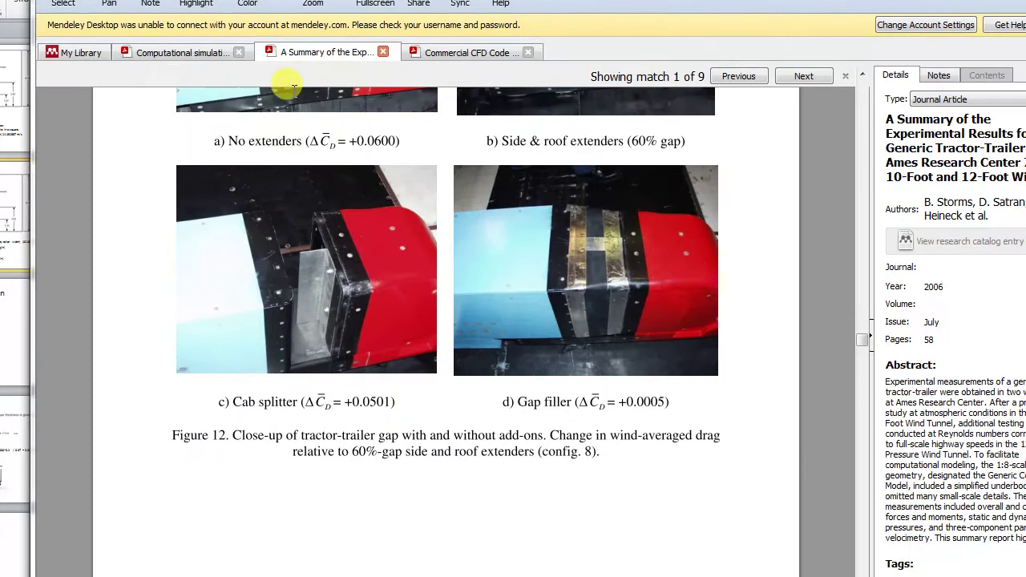
# Step: Browse the figures of the Class 8 truck simulation paper in Mendeley
pyautogui.scroll(4, 736, 316)
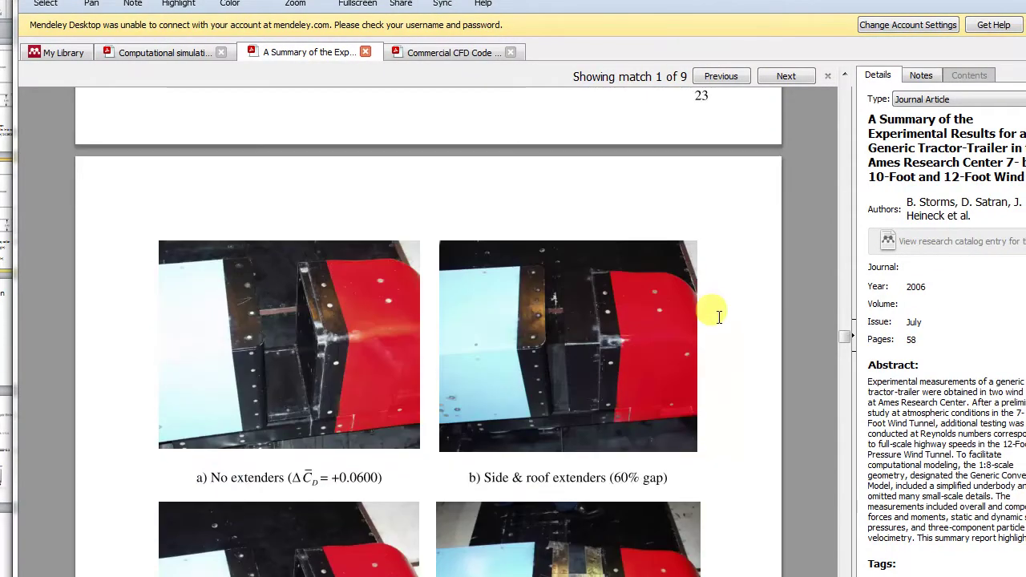
pyautogui.scroll(10, 719, 317)
pyautogui.click(160, 53)
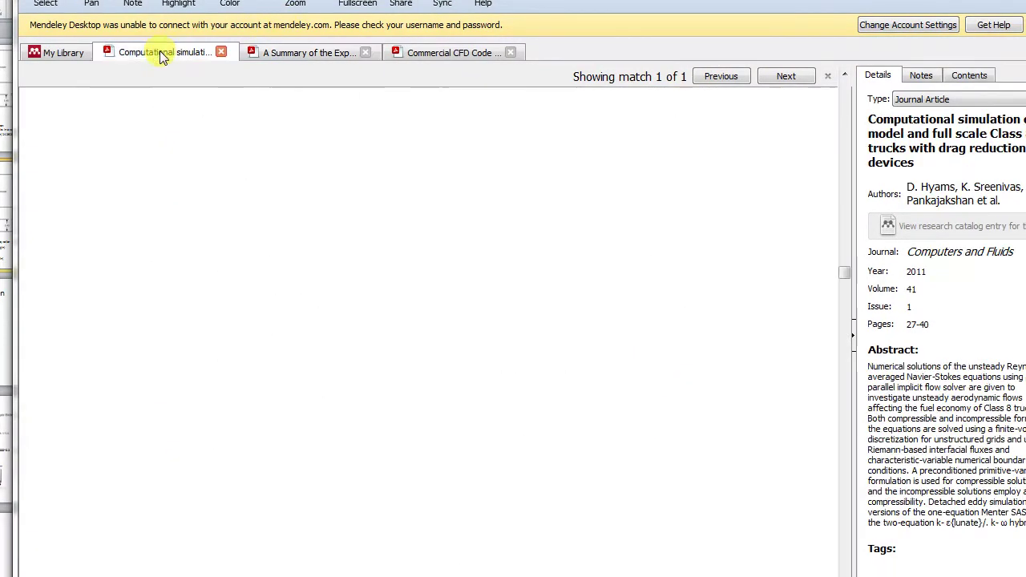
pyautogui.scroll(3, 537, 321)
pyautogui.scroll(-1, 513, 241)
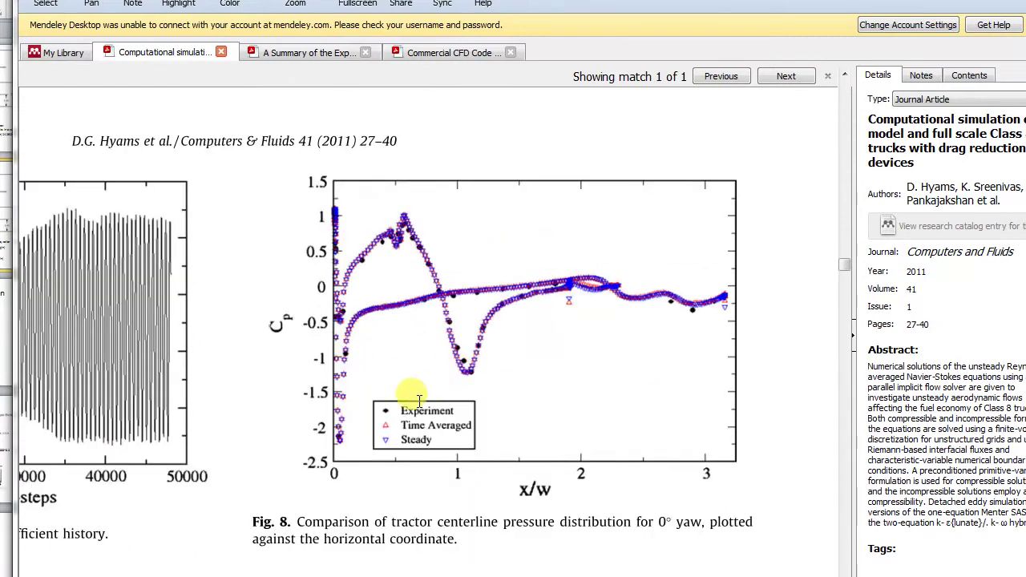
pyautogui.scroll(-3, 389, 424)
pyautogui.scroll(2, 346, 271)
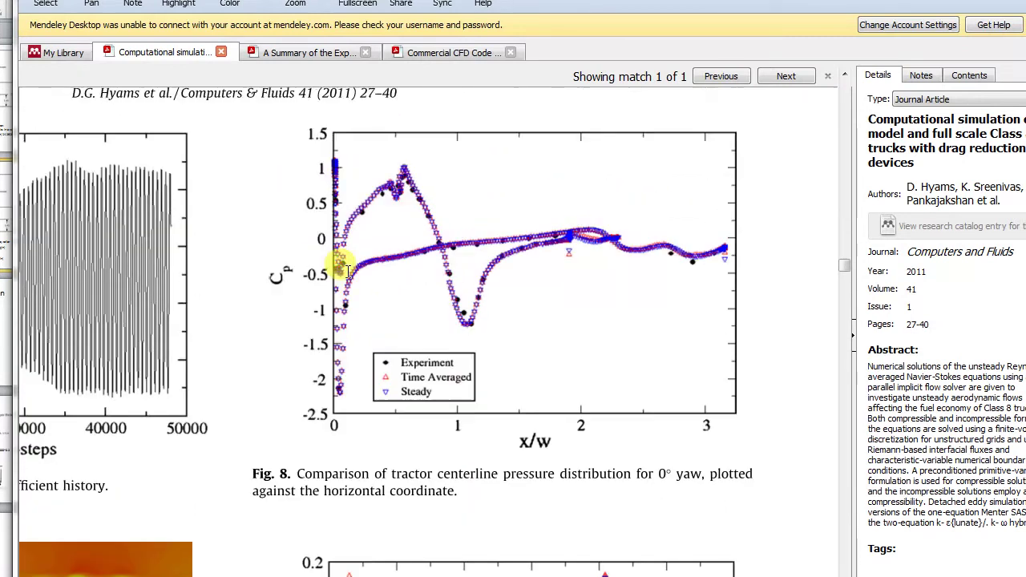
pyautogui.scroll(1, 346, 271)
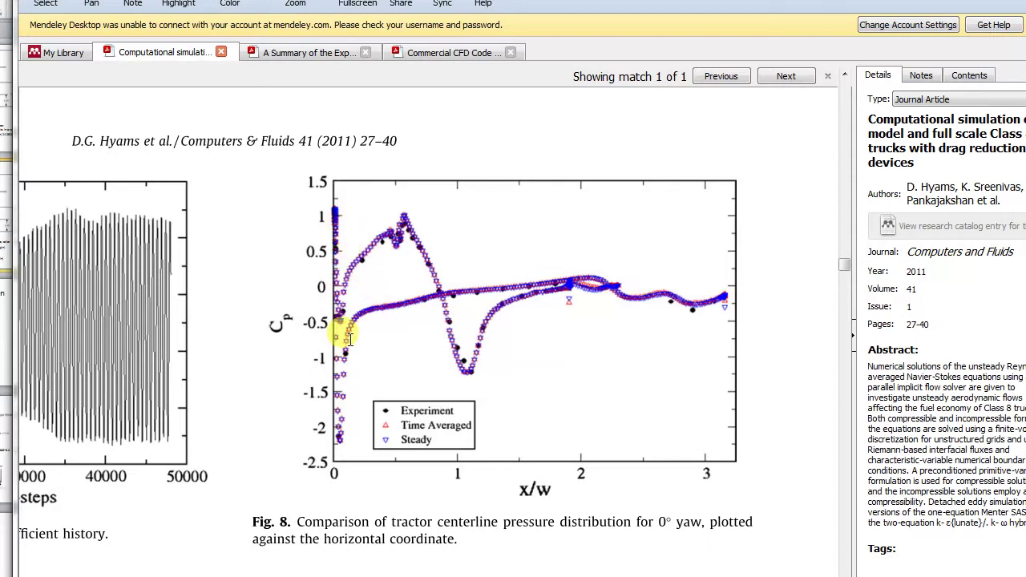
pyautogui.scroll(-1, 488, 419)
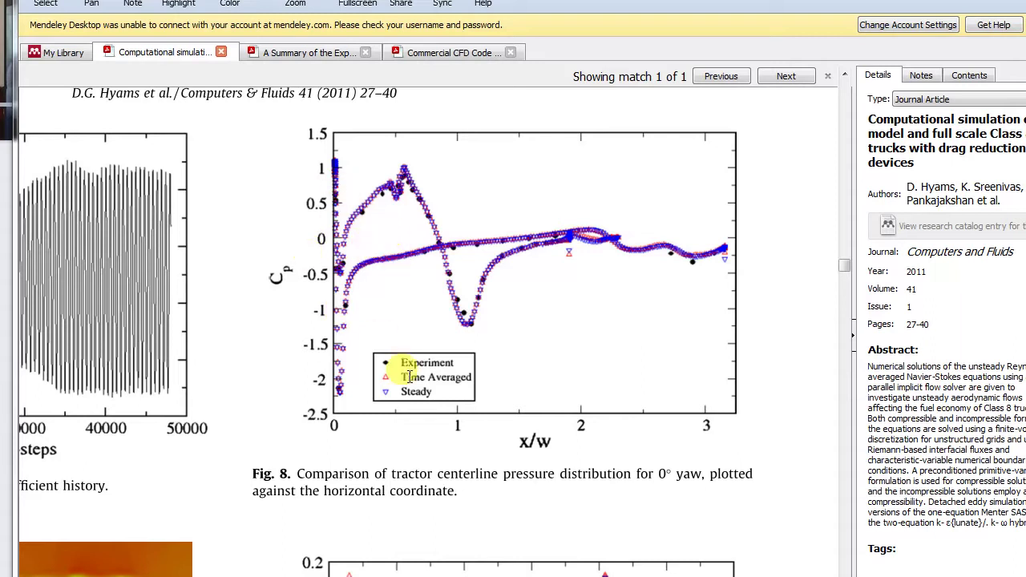
pyautogui.scroll(10, 620, 371)
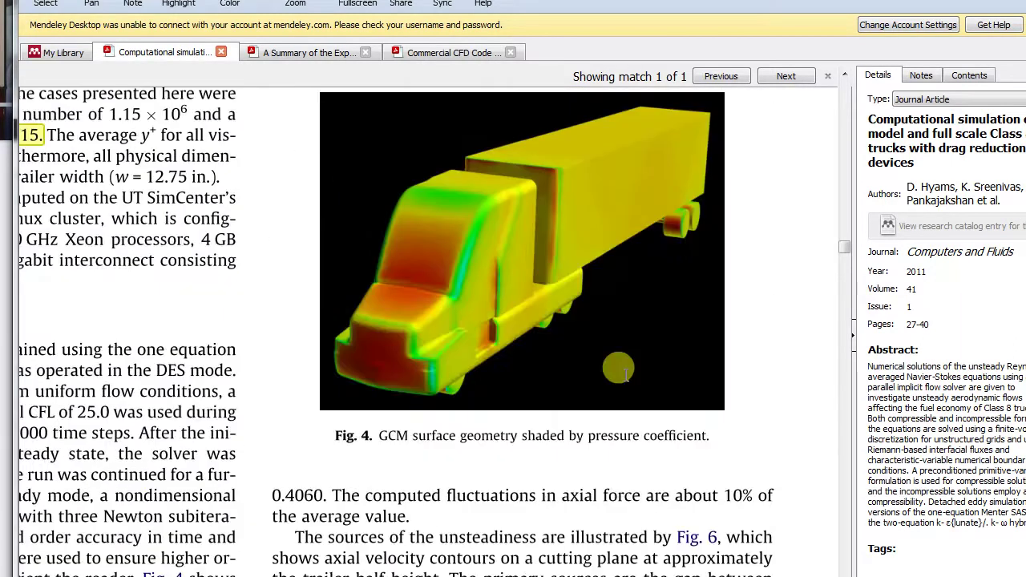
pyautogui.scroll(5, 620, 371)
pyautogui.hscroll(-3, 623, 366)
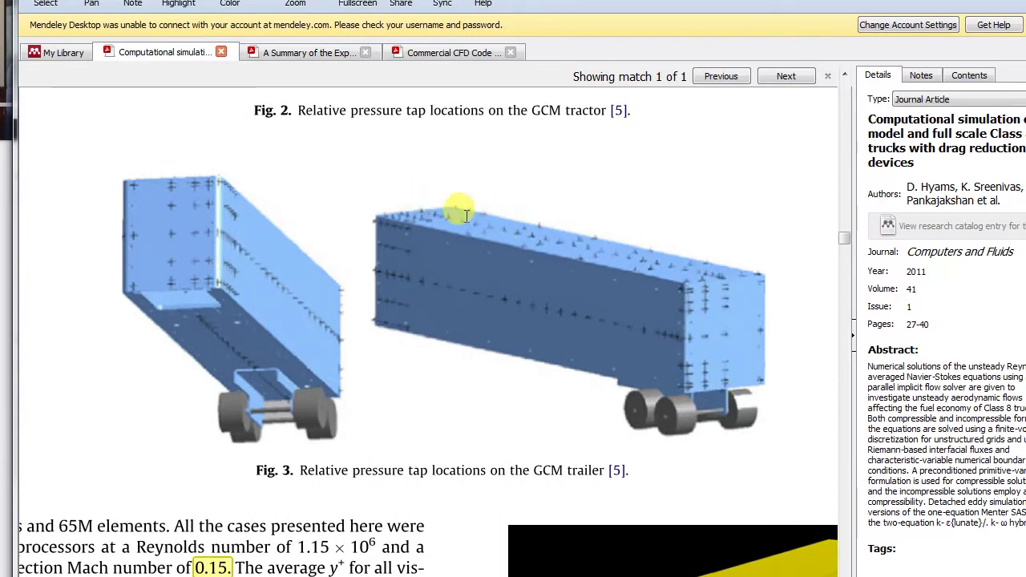
pyautogui.scroll(-3, 677, 329)
pyautogui.scroll(2, 669, 332)
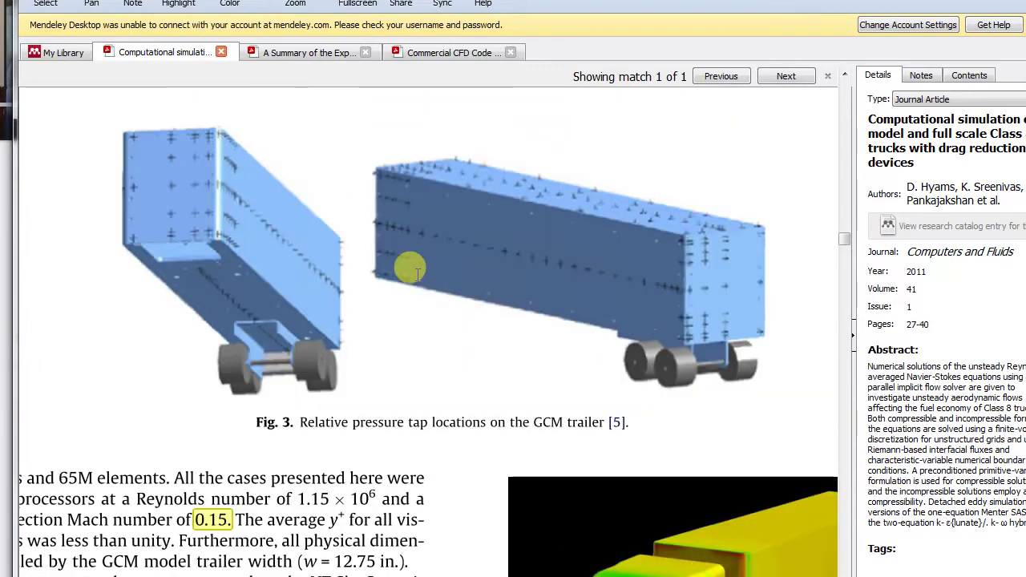
pyautogui.scroll(8, 617, 360)
pyautogui.scroll(-10, 774, 328)
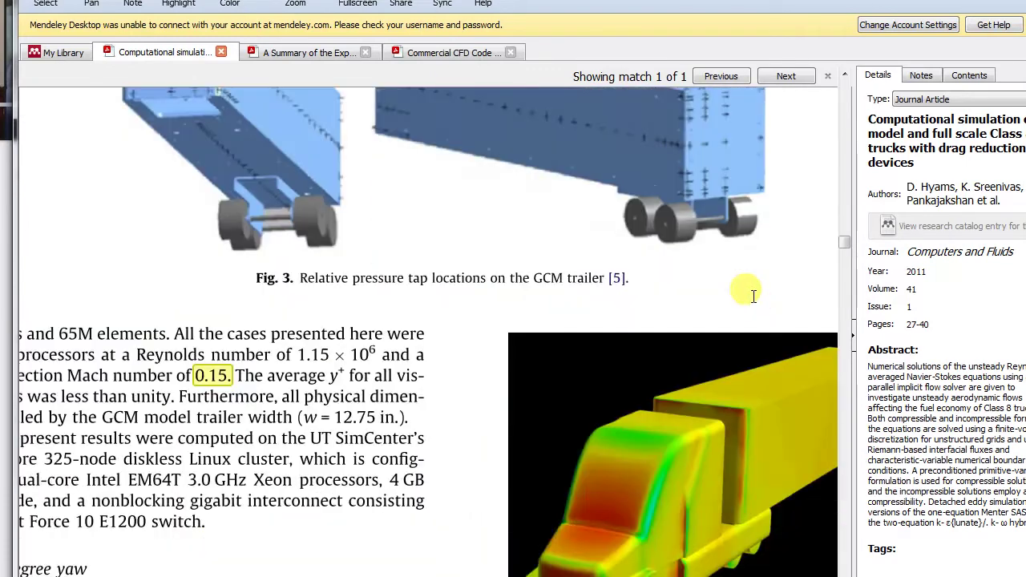
pyautogui.scroll(2, 753, 296)
pyautogui.moveTo(845, 241); pyautogui.dragTo(762, 199)
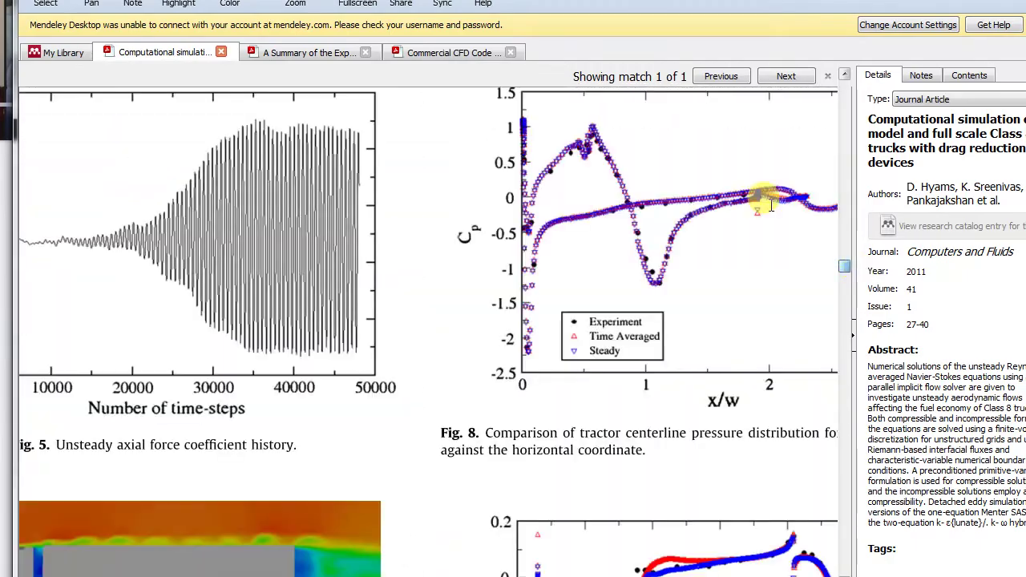
# Step: Show Figure 6's pressure-tap locations in the experimental-results summary report
pyautogui.click(319, 52)
pyautogui.scroll(8, 513, 305)
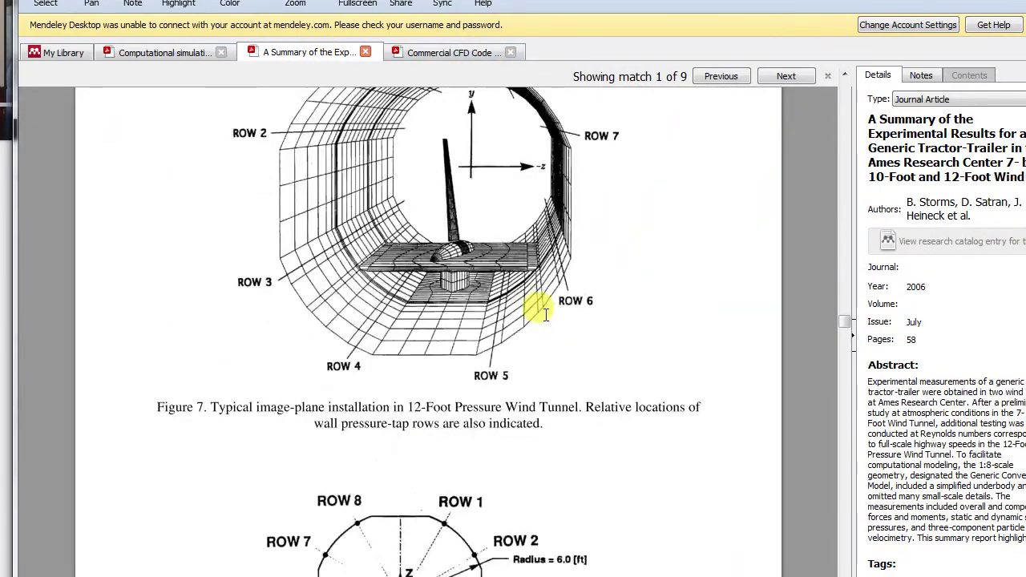
pyautogui.scroll(-2, 534, 313)
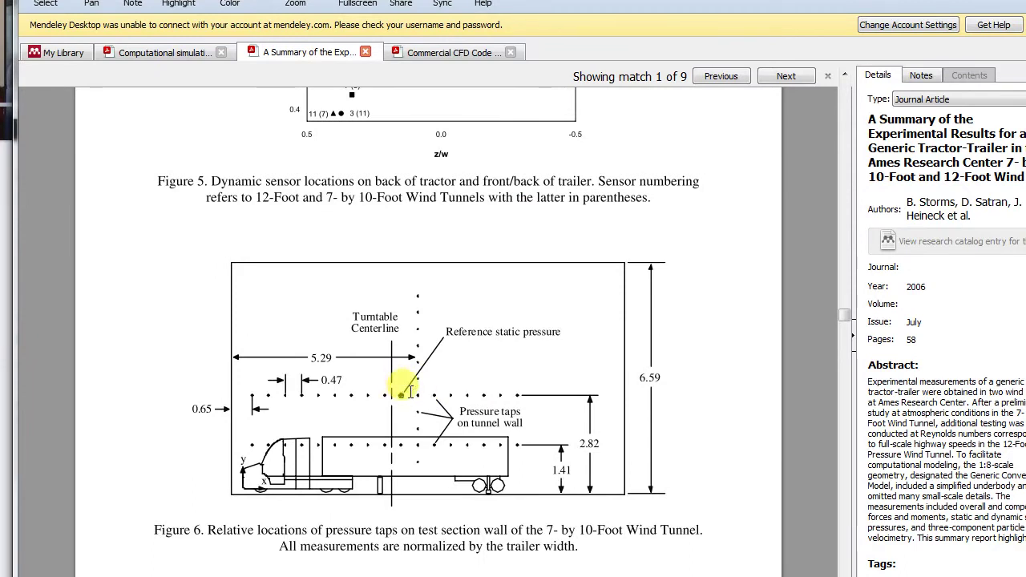
pyautogui.scroll(-1, 408, 392)
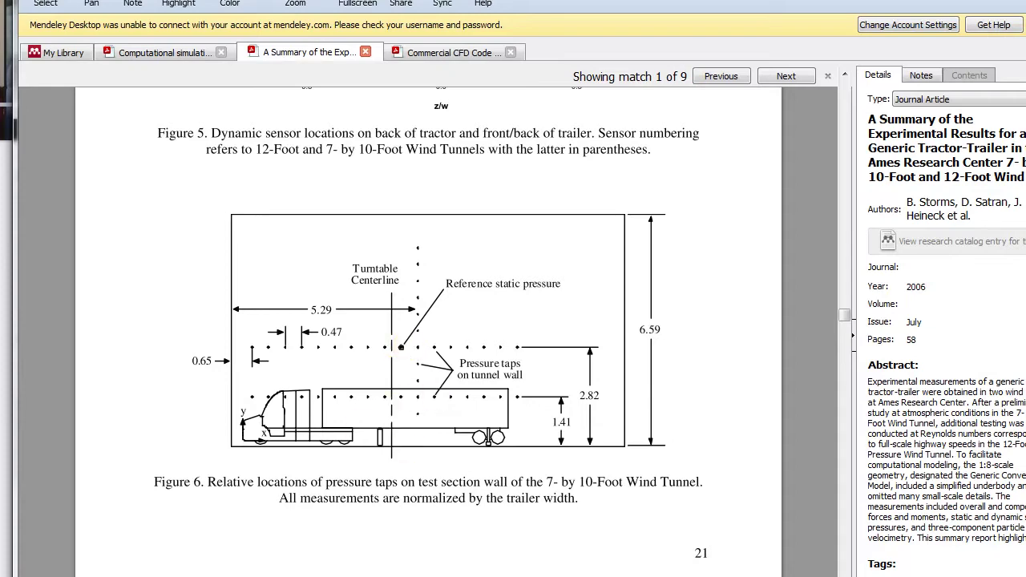
# Step: Review the reference pressure probe coordinates on the PowerPoint slide, moving its text box
pyautogui.hotkey('alt', 'Tab')
pyautogui.scroll(-1, 499, 492)
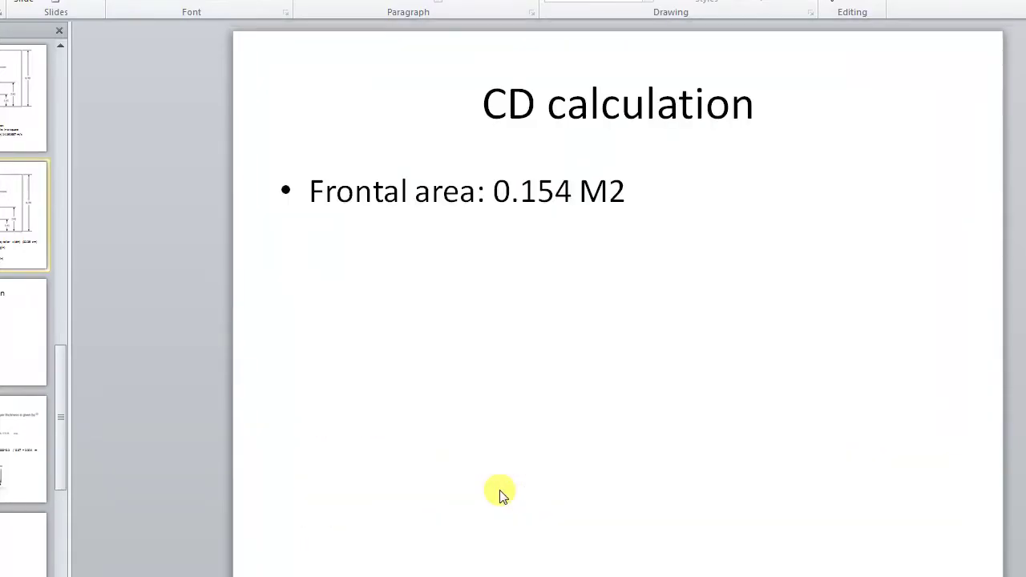
pyautogui.scroll(1, 343, 469)
pyautogui.click(441, 466)
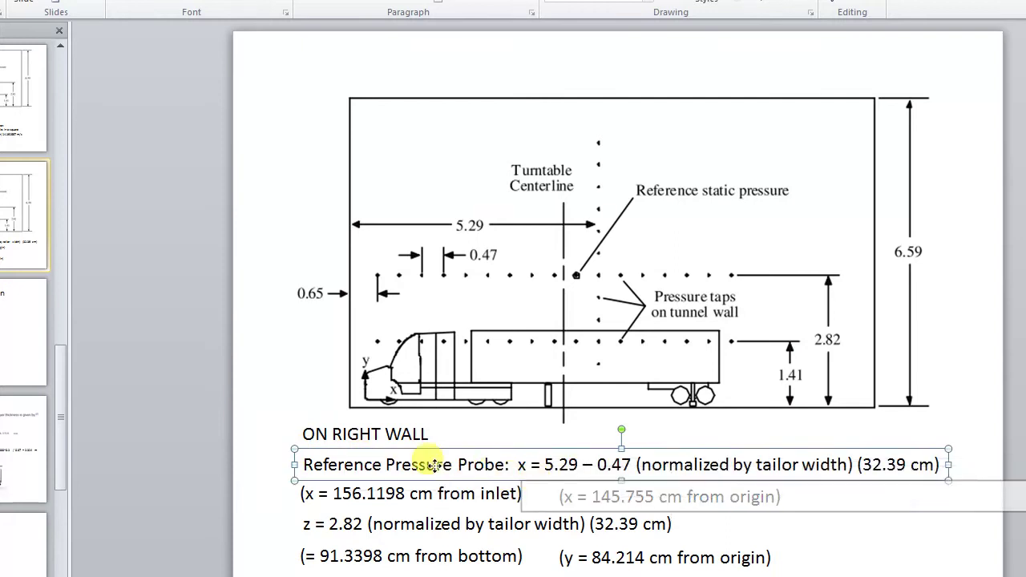
pyautogui.moveTo(295, 450); pyautogui.dragTo(801, 463)
pyautogui.click(784, 536)
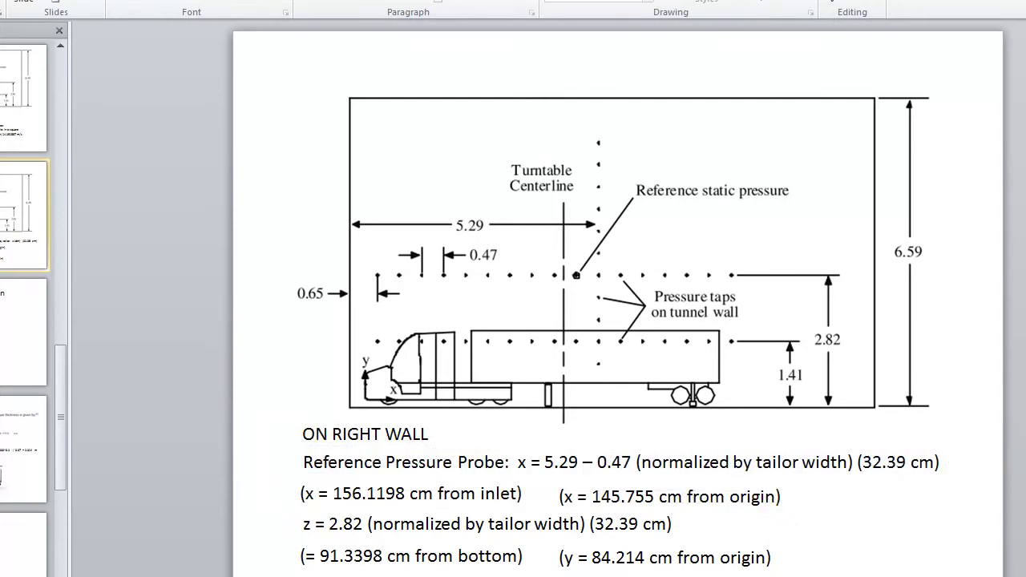
pyautogui.click(631, 535)
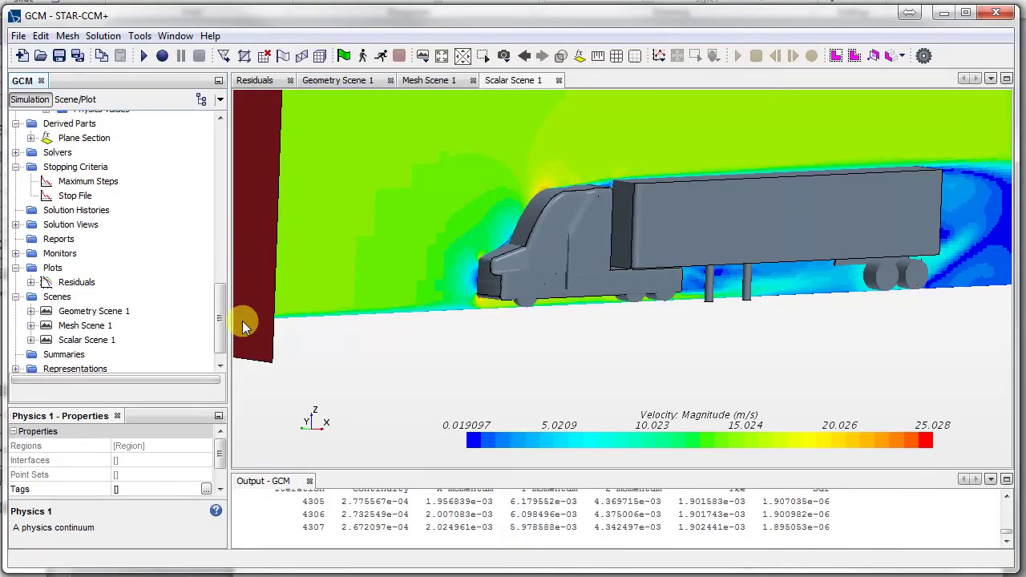
# Step: Create a point probe via Derived Parts > New Part > Probe > Point
pyautogui.scroll(1, 221, 321)
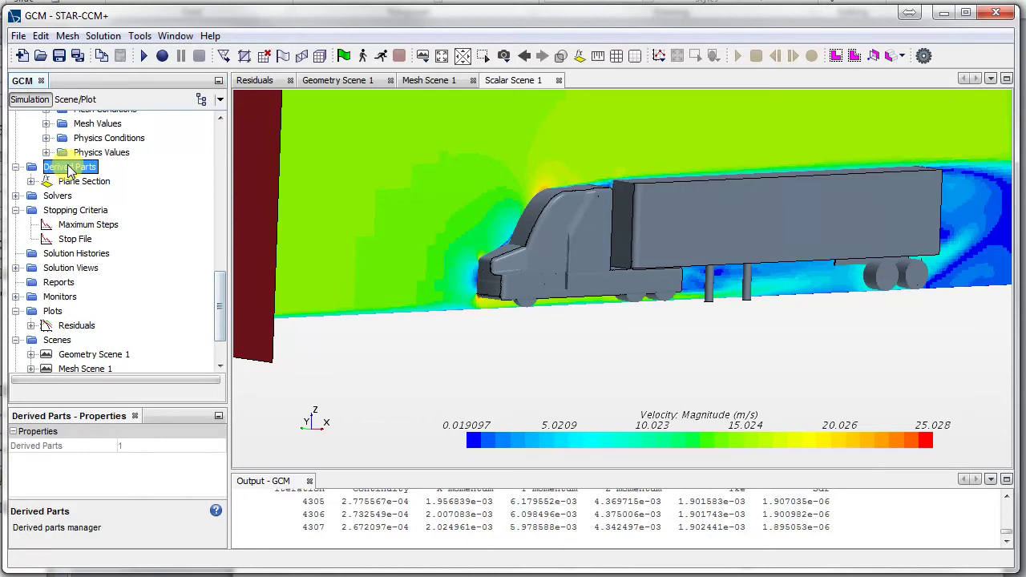
pyautogui.rightClick(70, 171)
pyautogui.moveTo(100, 184)
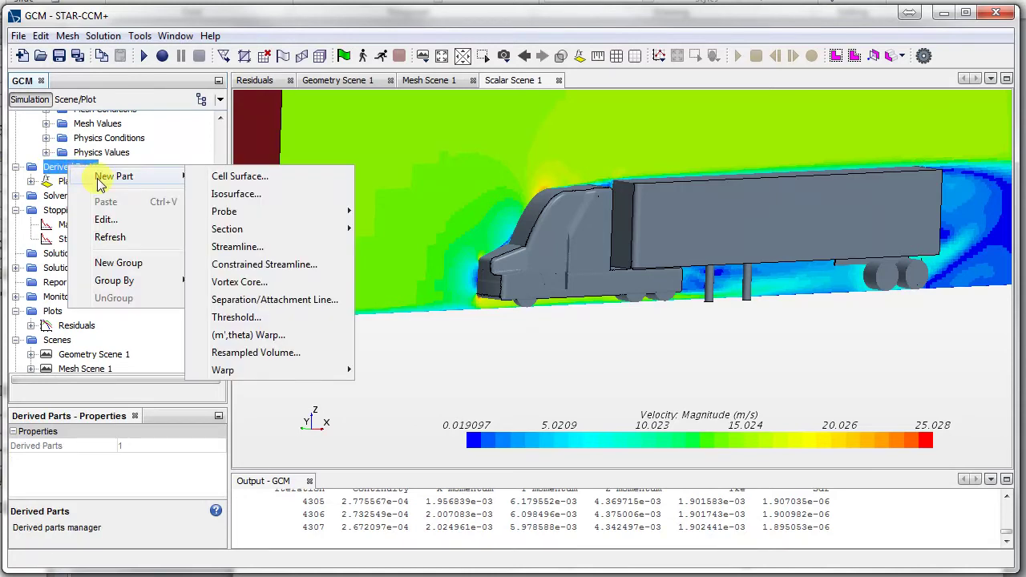
pyautogui.moveTo(314, 219)
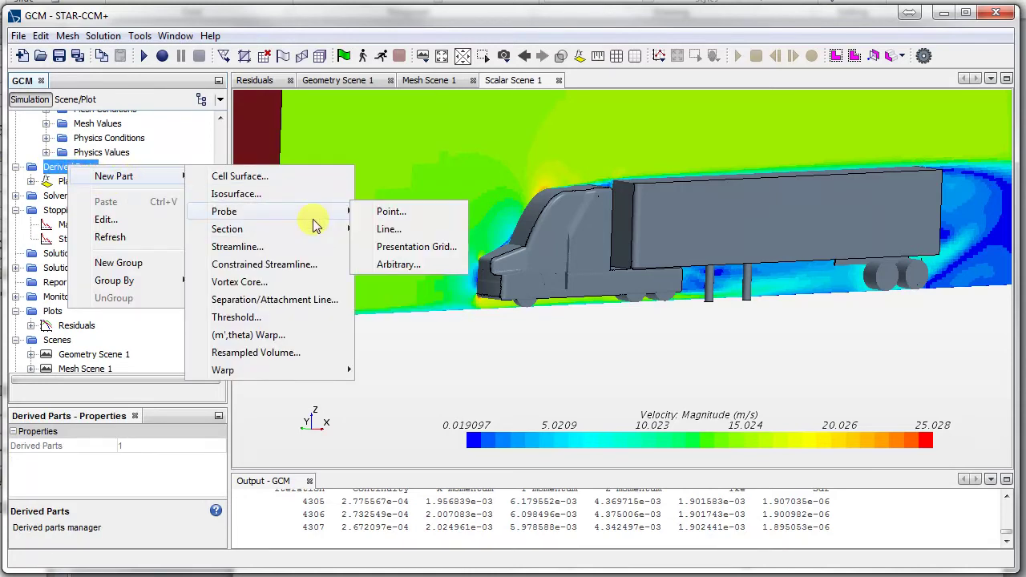
pyautogui.click(447, 213)
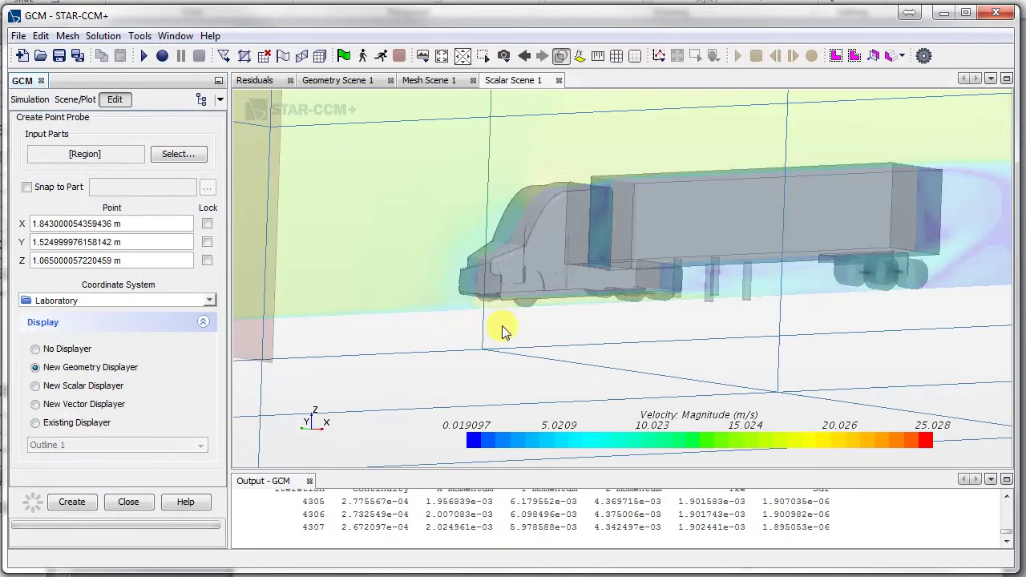
# Step: Place the probe in the Cartesian 1 coordinate system
pyautogui.scroll(-3, 505, 335)
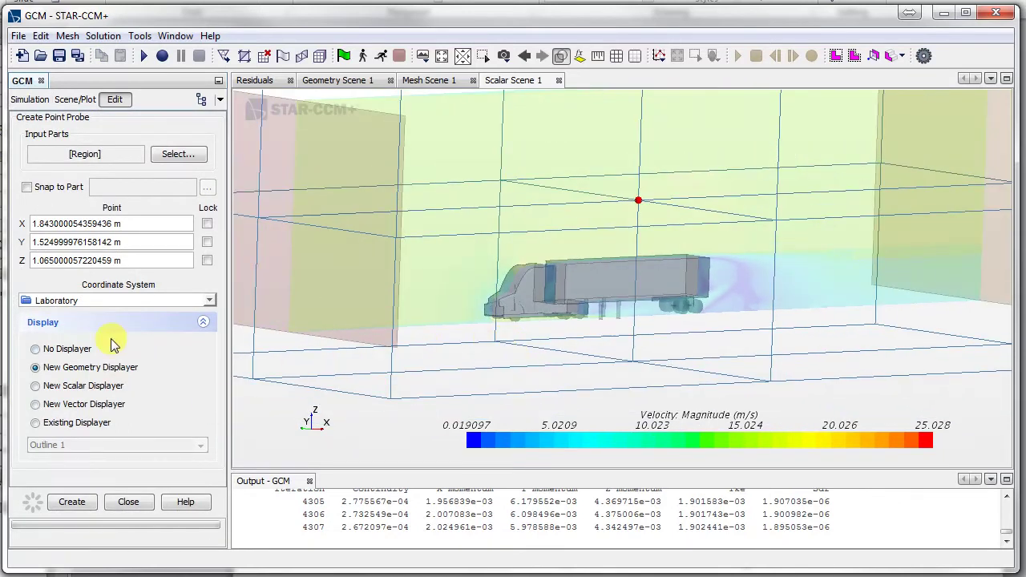
pyautogui.click(117, 301)
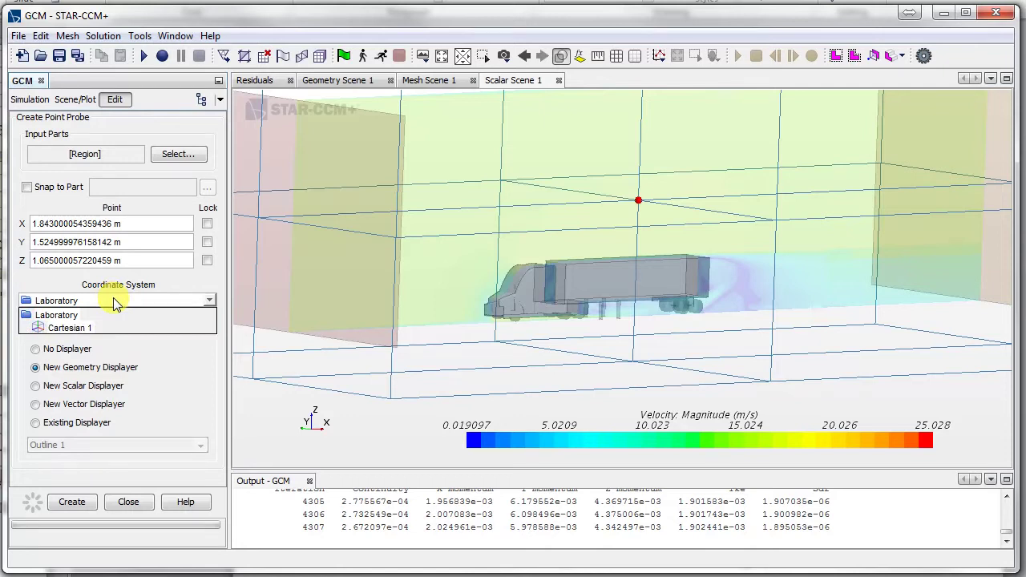
pyautogui.click(85, 330)
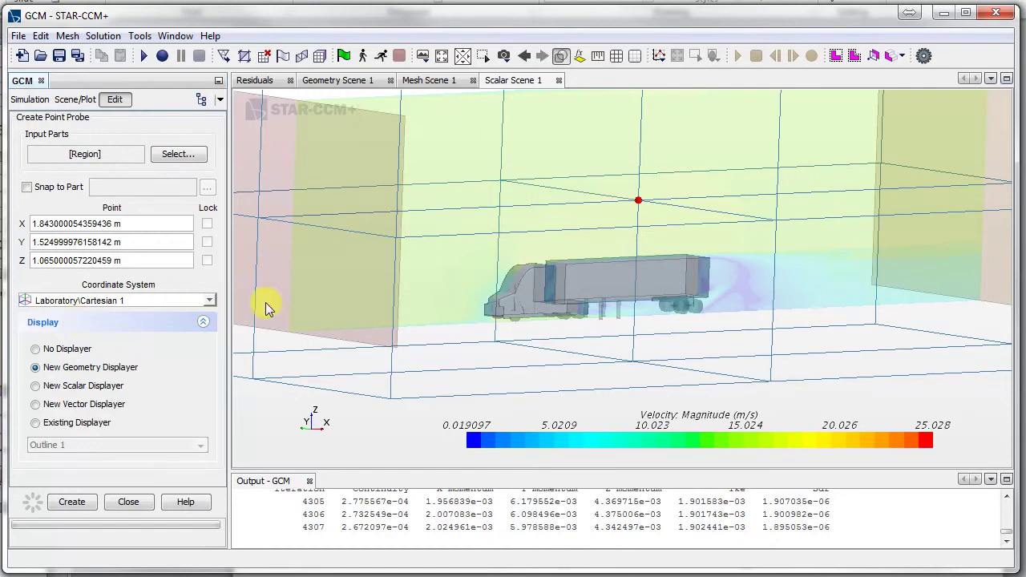
pyautogui.scroll(-3, 784, 411)
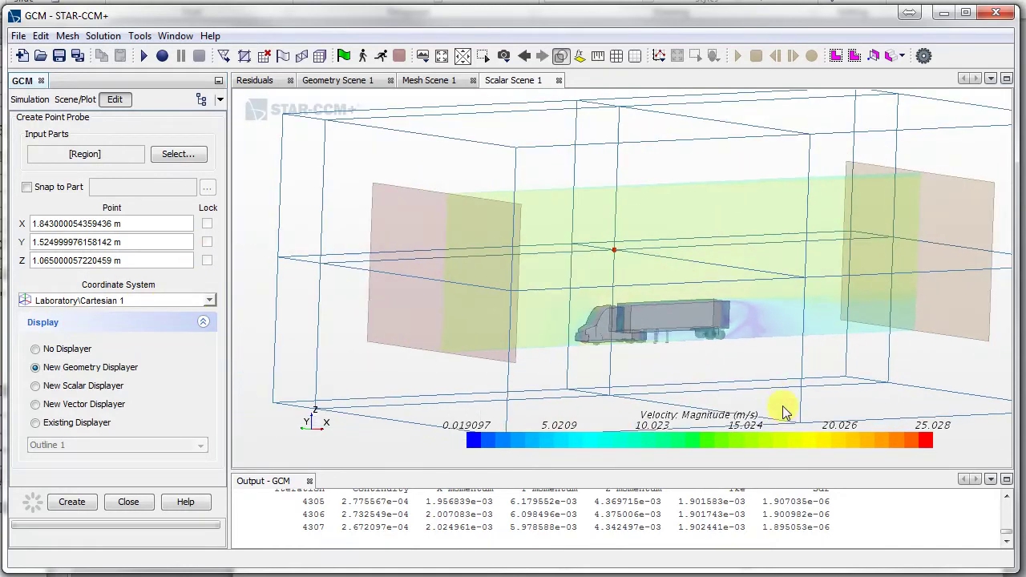
pyautogui.moveTo(298, 419); pyautogui.dragTo(404, 463)
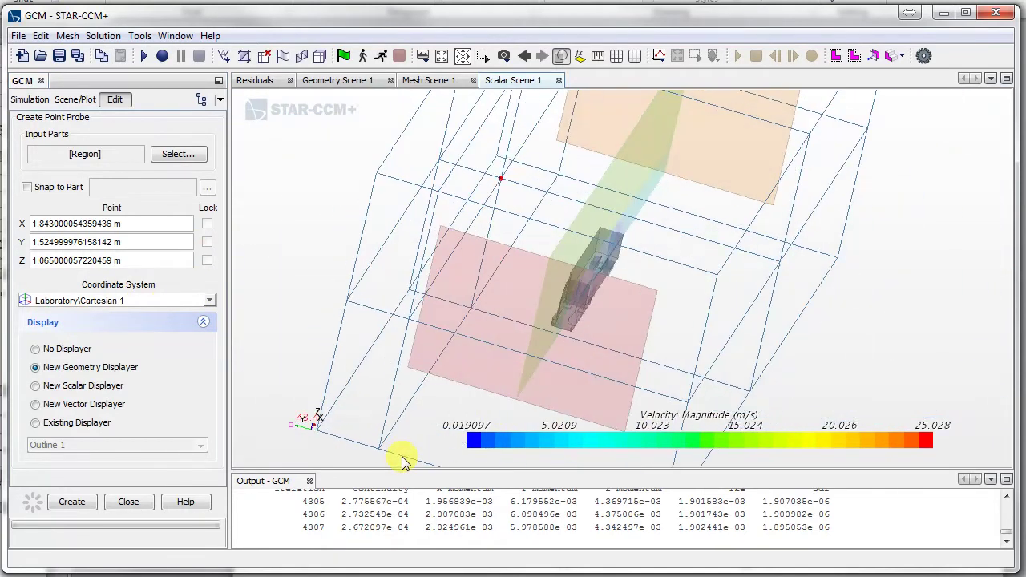
# Step: Enter 0 for the probe's X, Y and Z coordinates
pyautogui.tripleClick(154, 218)
pyautogui.write('0')
pyautogui.press('Tab')
pyautogui.write('0')
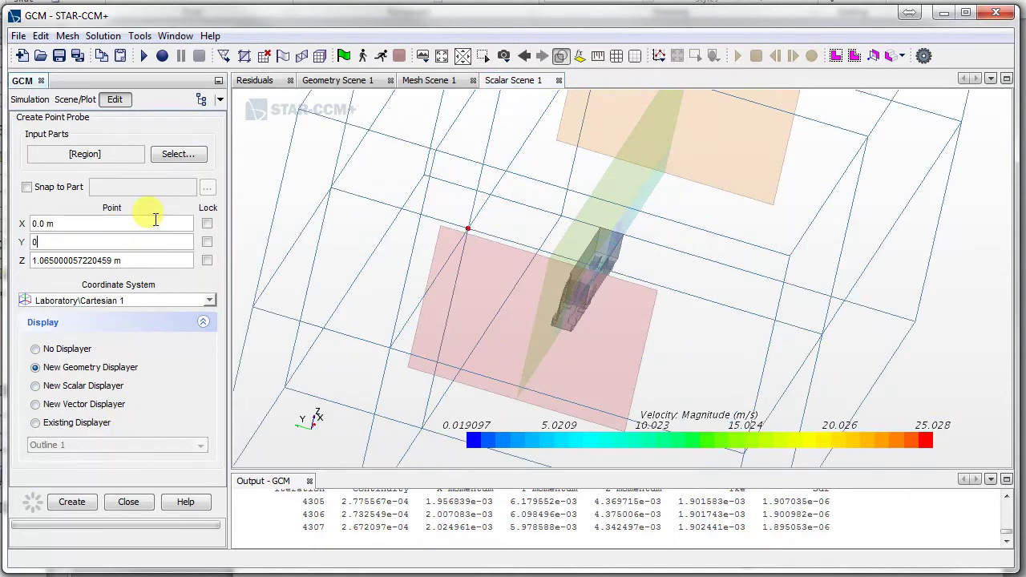
pyautogui.press('Return')
pyautogui.press('Tab')
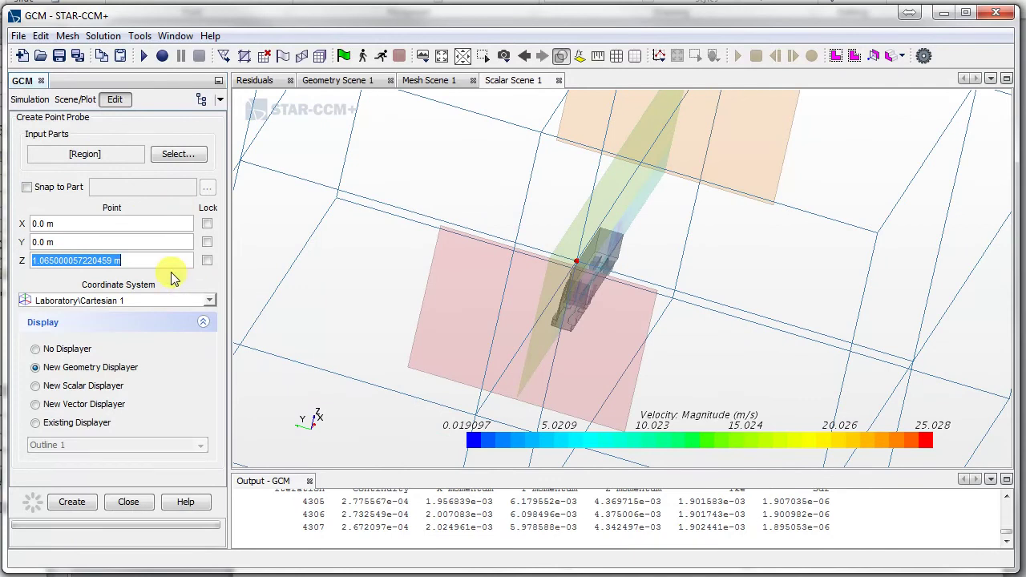
pyautogui.write('0')
pyautogui.press('Return')
# Step: View the truck side-on and re-enter 0 as the probe's X coordinate
pyautogui.scroll(5, 607, 332)
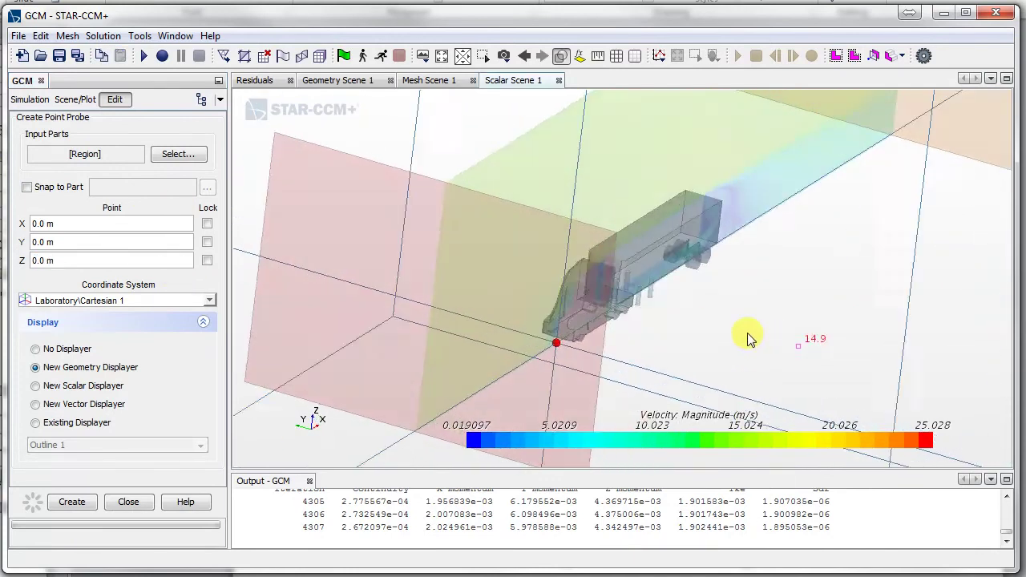
pyautogui.moveTo(747, 336); pyautogui.dragTo(543, 339)
pyautogui.moveTo(712, 320); pyautogui.dragTo(549, 425)
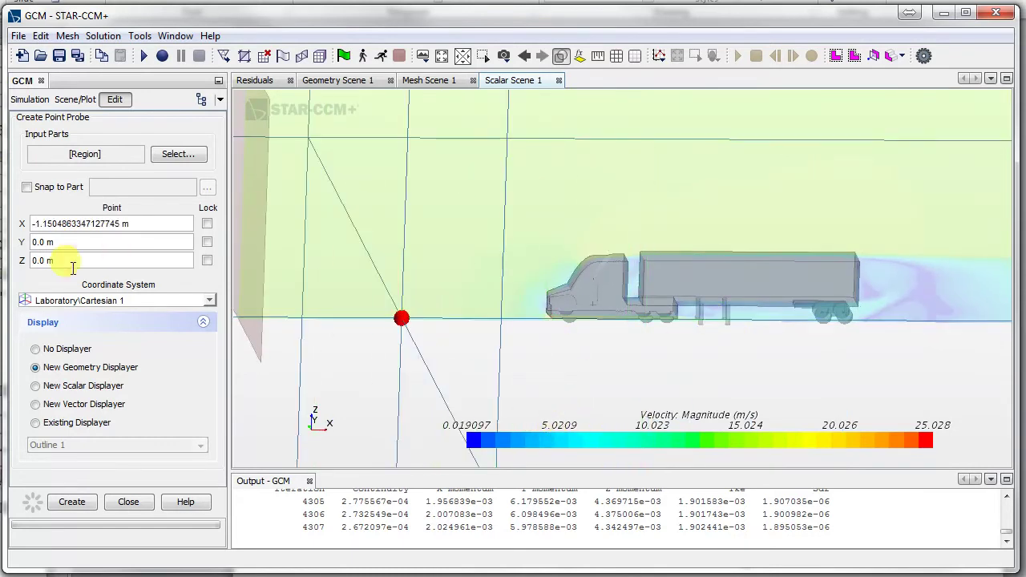
pyautogui.click(78, 224)
pyautogui.write('0')
pyautogui.press('Return')
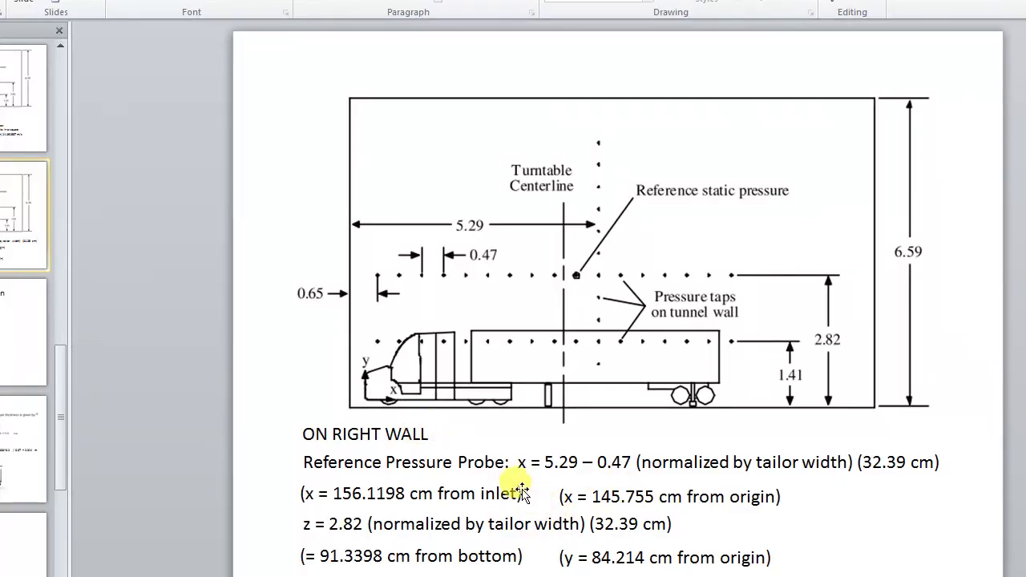
# Step: Copy the 145.755 cm x distance from the slide's probe notes
pyautogui.click(522, 460)
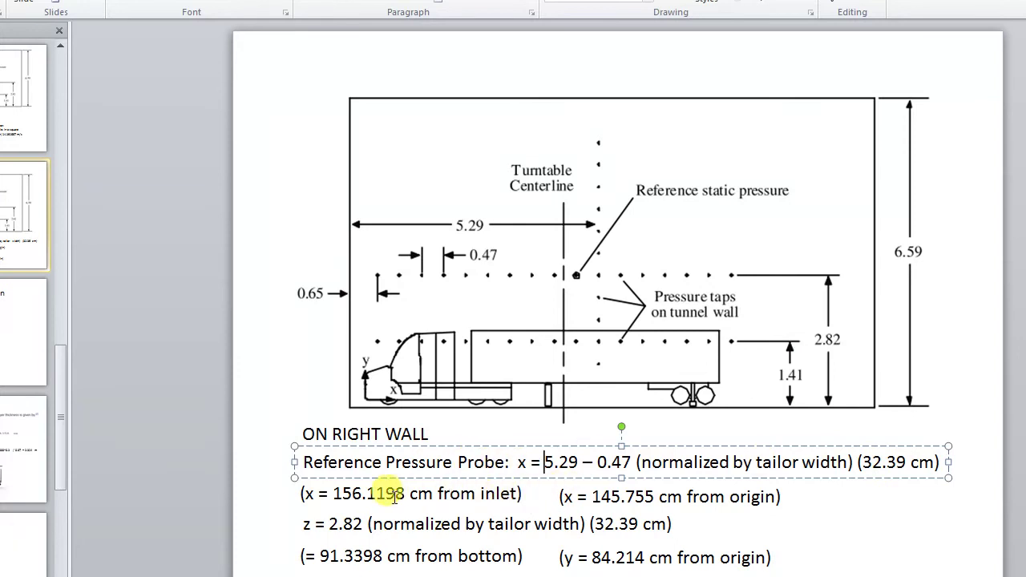
pyautogui.moveTo(593, 497); pyautogui.dragTo(652, 497)
pyautogui.hotkey('ctrl', 'c')
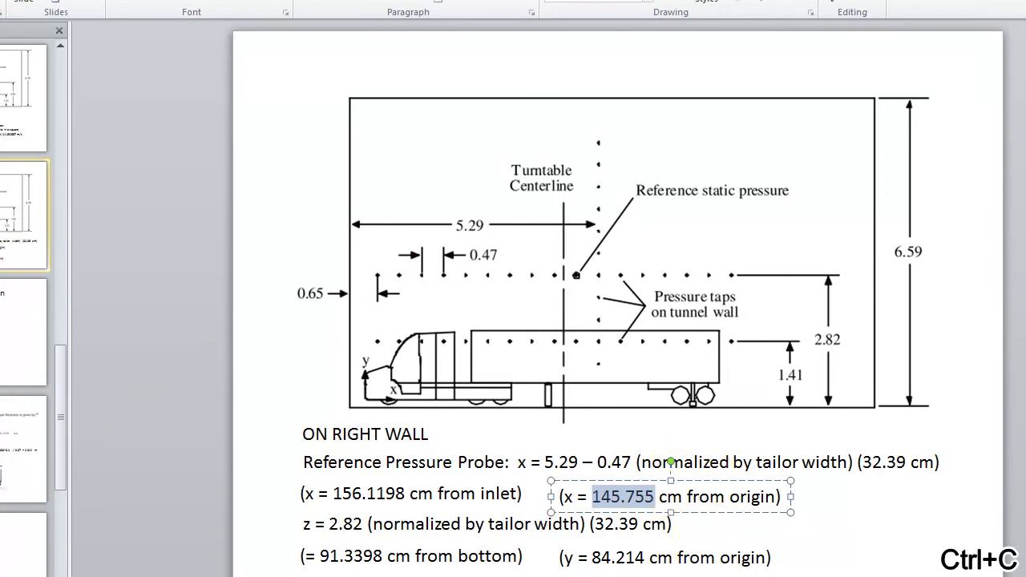
pyautogui.hotkey('alt', 'Tab')
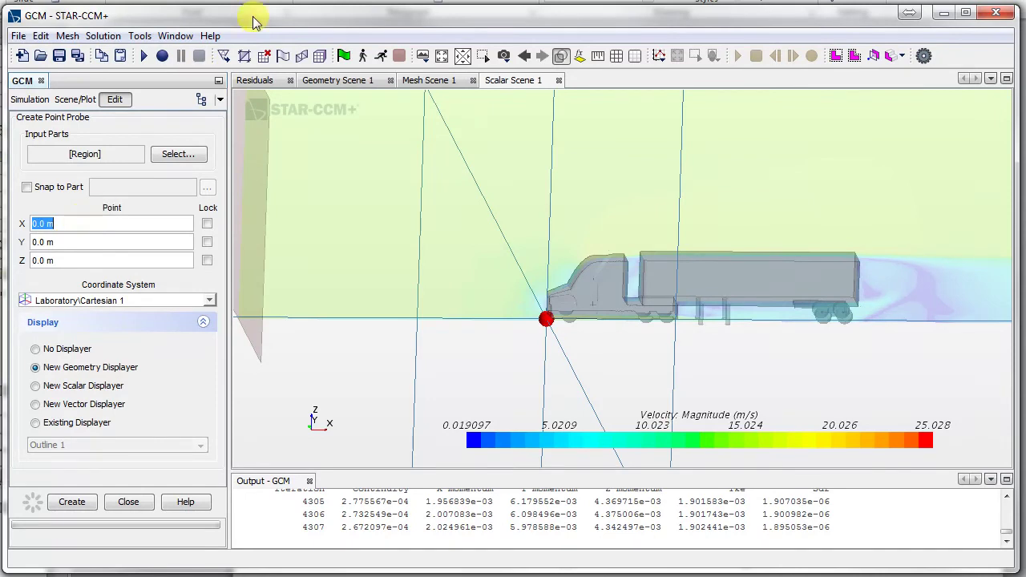
# Step: Set the probe's X coordinate to 145.755 cm
pyautogui.hotkey('alt', 'Tab')
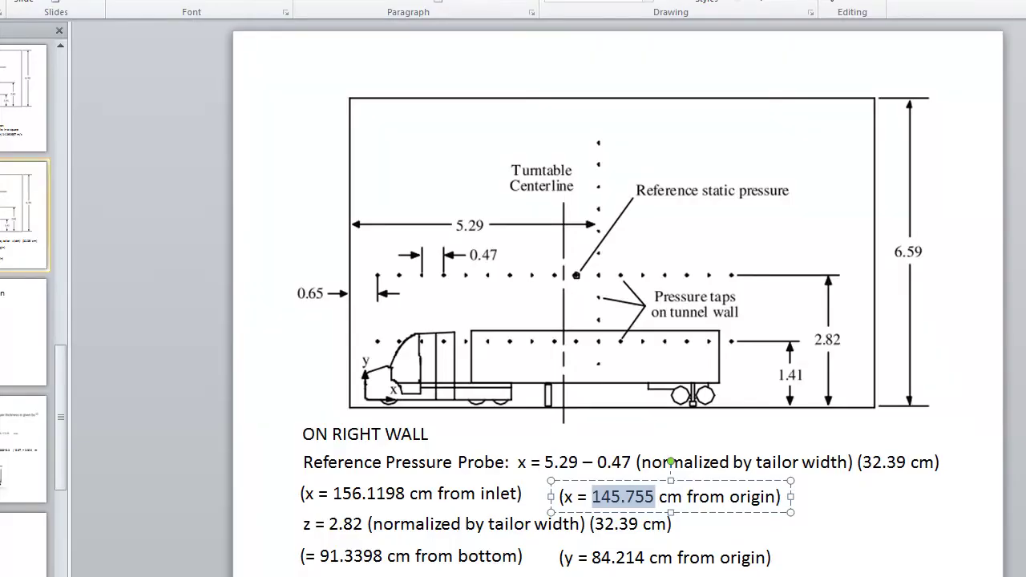
pyautogui.hotkey('alt', 'Tab')
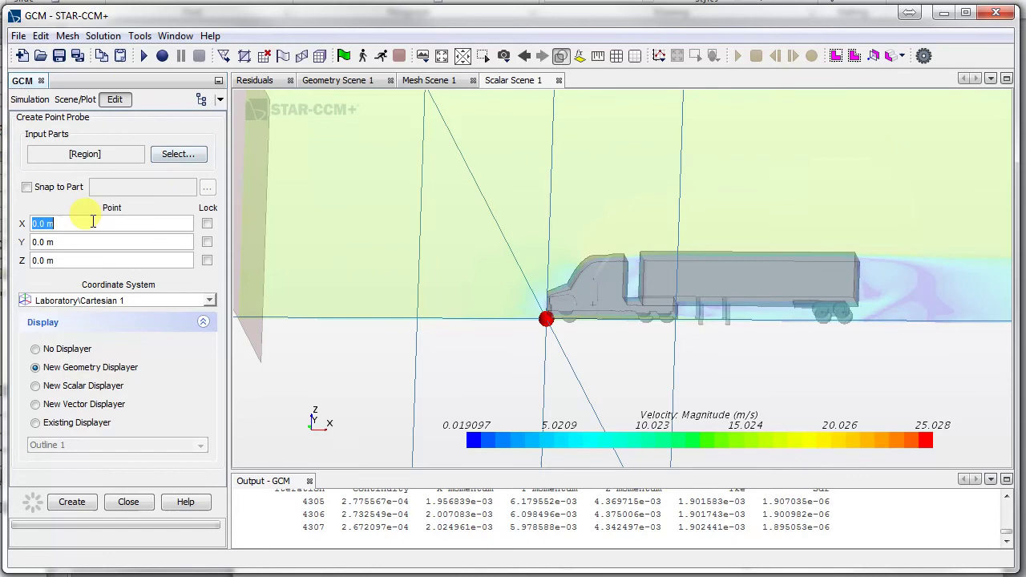
pyautogui.hotkey('ctrl', 'v')
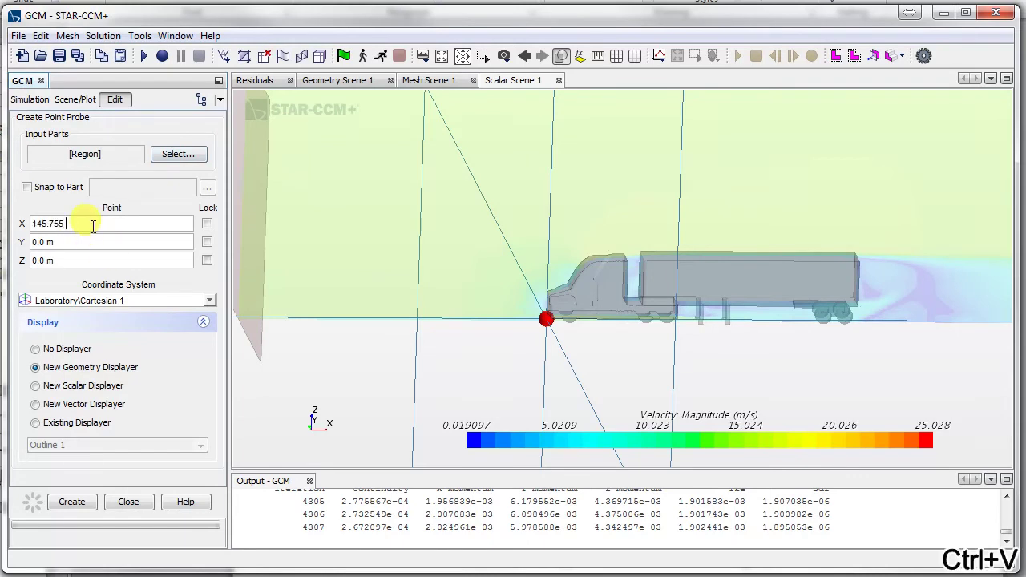
pyautogui.write('cm')
pyautogui.press('Return')
# Step: Copy the 84.214 cm distance from the PowerPoint probe notes
pyautogui.tripleClick(40, 243)
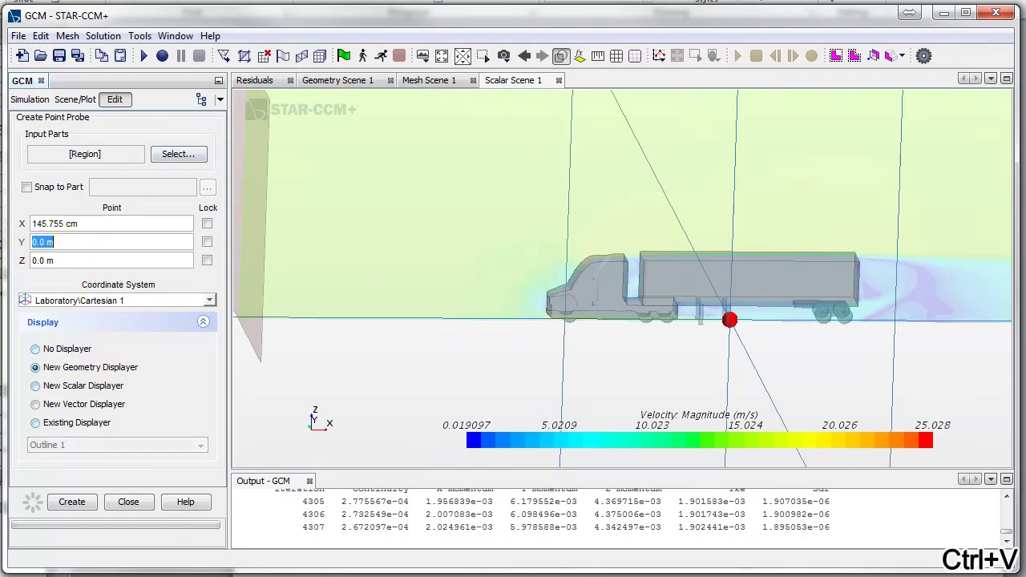
pyautogui.hotkey('alt', 'Tab')
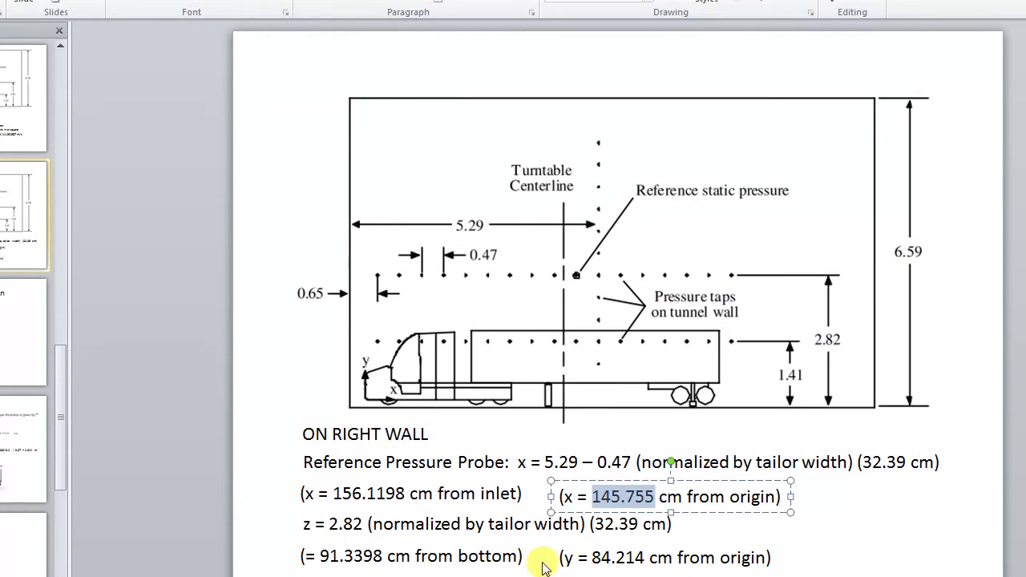
pyautogui.moveTo(592, 557); pyautogui.dragTo(667, 557)
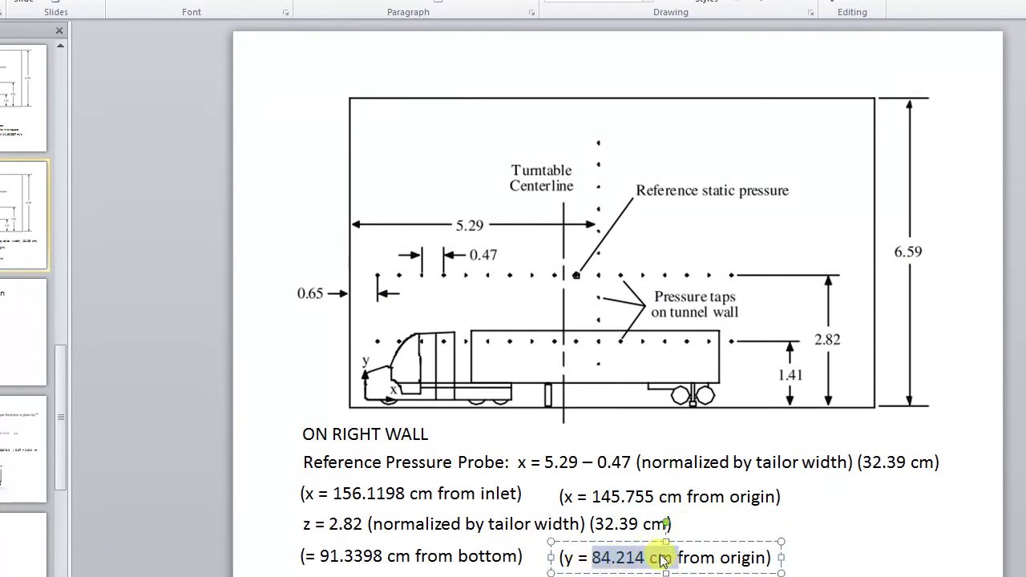
pyautogui.hotkey('ctrl', 'c')
pyautogui.hotkey('alt', 'Tab')
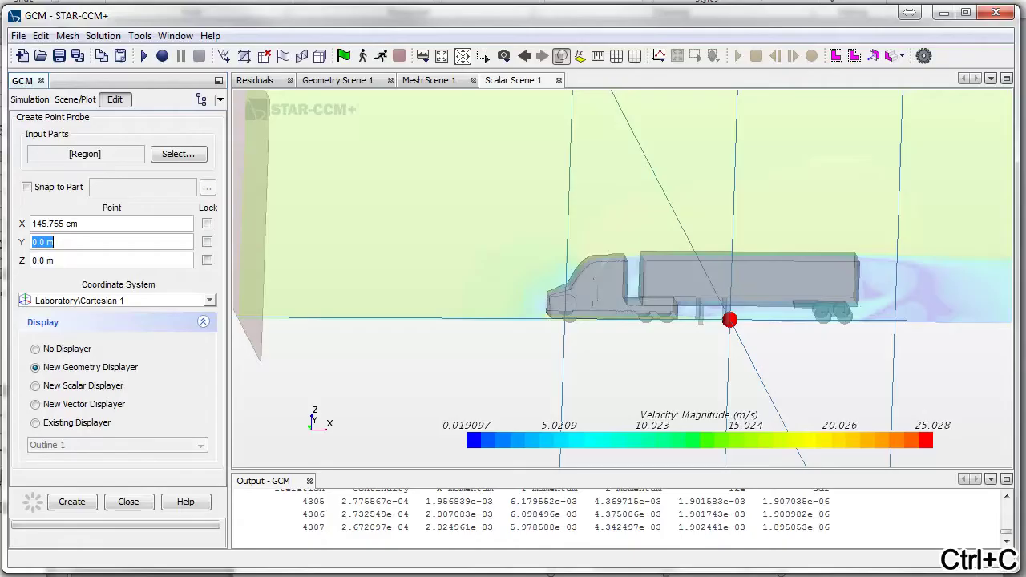
# Step: Paste 84.214 cm into the probe's Z coordinate and inspect the probe in the scene
pyautogui.tripleClick(84, 261)
pyautogui.hotkey('ctrl', 'v')
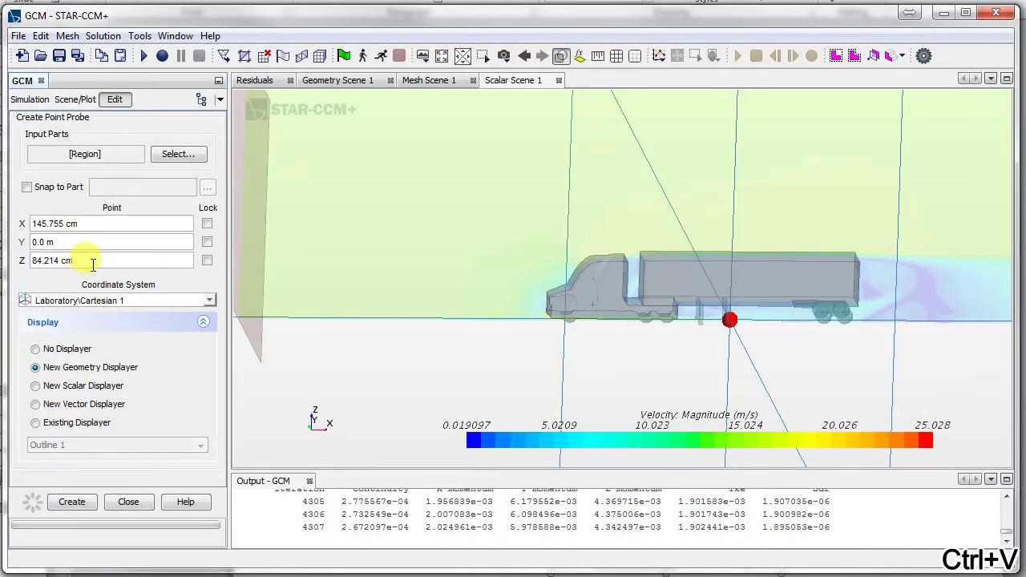
pyautogui.scroll(2, 397, 375)
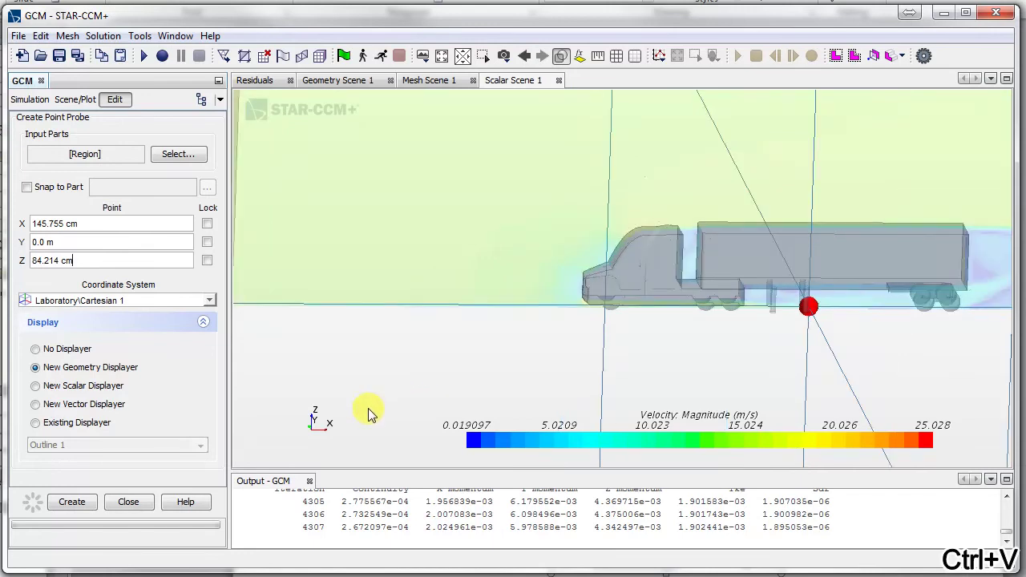
pyautogui.scroll(-5, 369, 413)
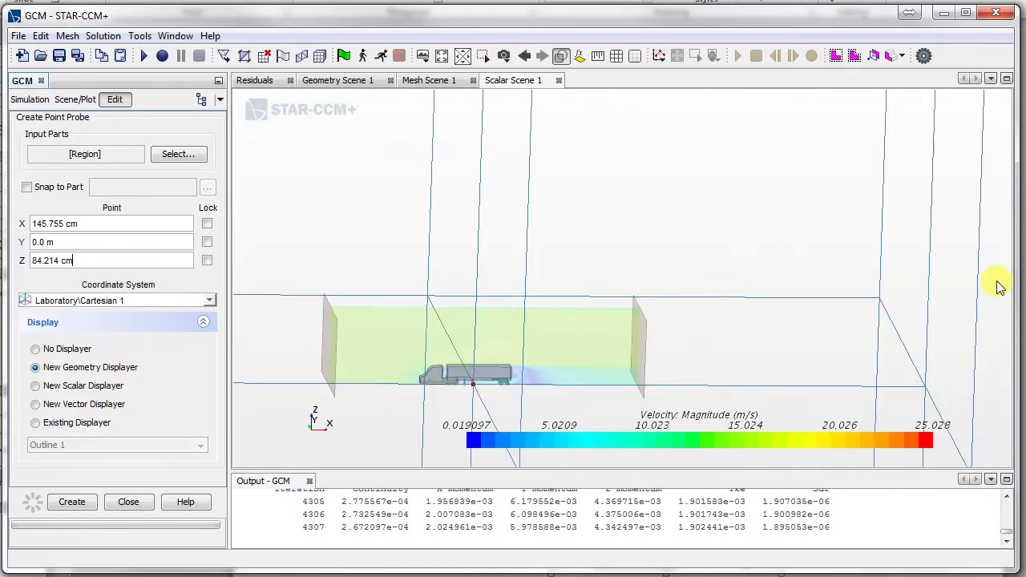
pyautogui.scroll(3, 461, 377)
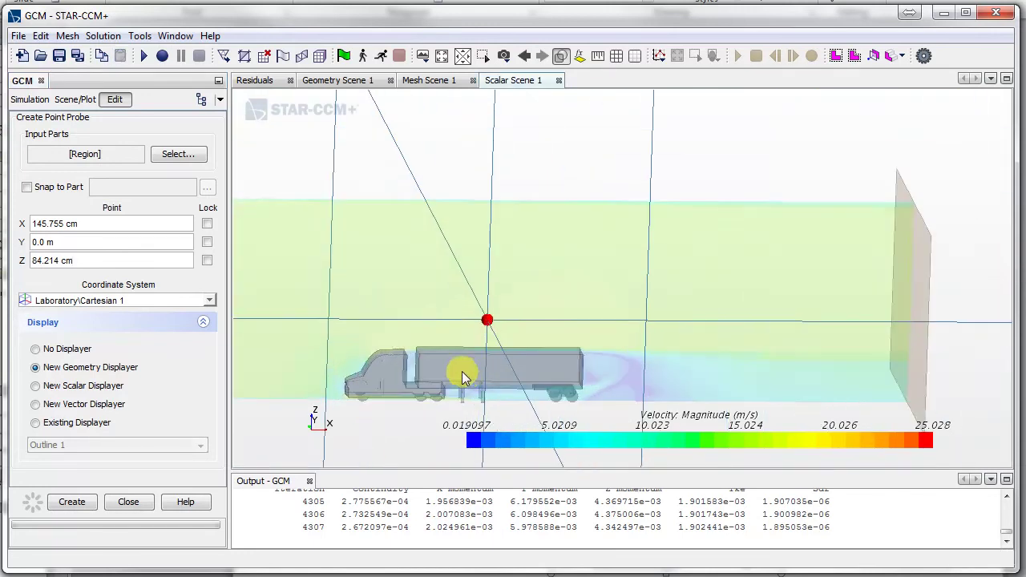
pyautogui.scroll(1, 463, 377)
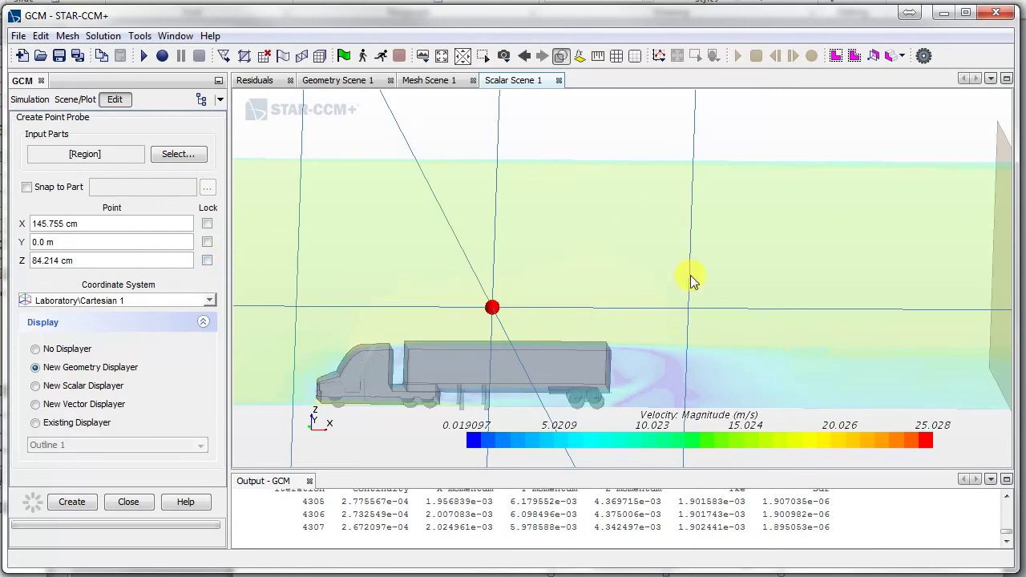
pyautogui.moveTo(690, 275); pyautogui.dragTo(713, 271)
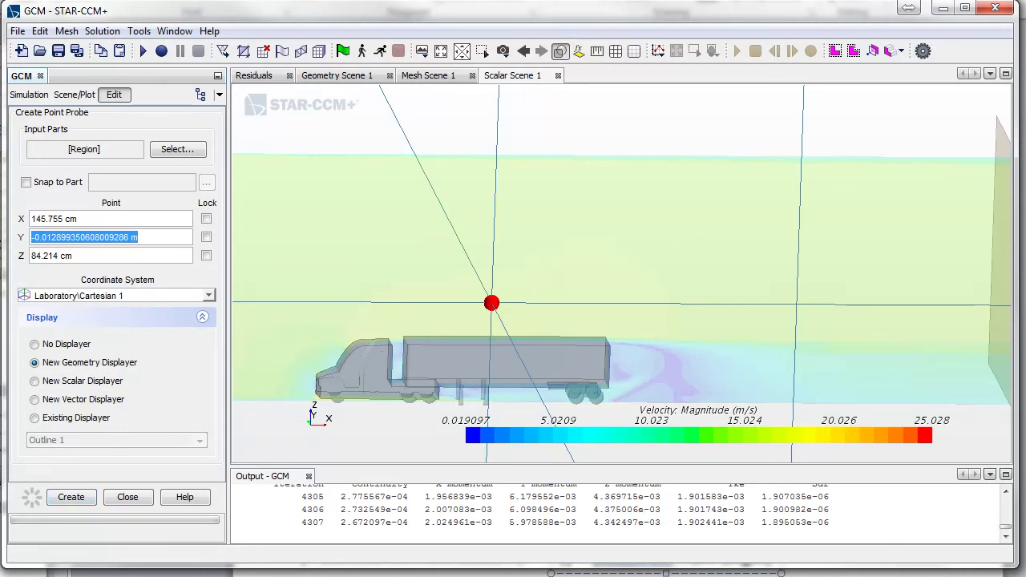
pyautogui.click(169, 249)
pyautogui.click(177, 237)
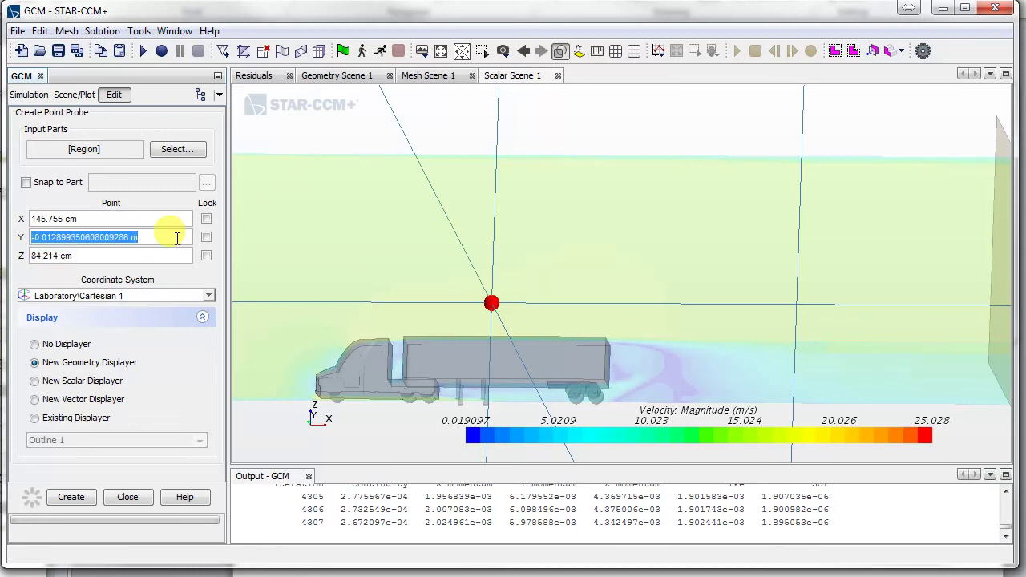